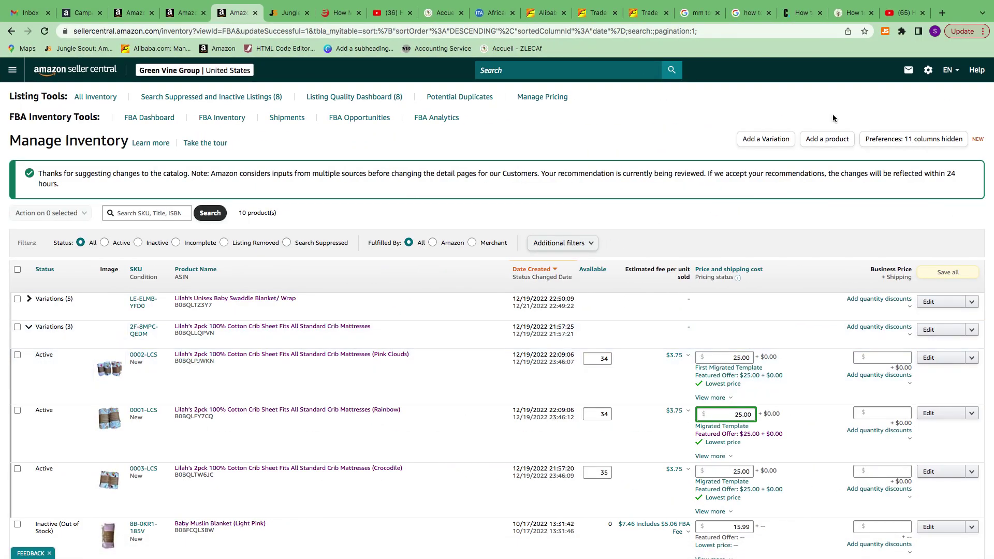
- Open the account settings menu
{"action": "mouse_move", "coordinate": [929, 4]}
{"action": "left_click", "coordinate": [928, 70]}
{"action": "mouse_move", "coordinate": [935, 72]}
- Re-expand the crib sheet Variations group and open the Rainbow crib sheet's product page
{"action": "scroll", "coordinate": [362, 374], "scroll_direction": "down", "scroll_amount": 1}
{"action": "scroll", "coordinate": [246, 357], "scroll_direction": "up", "scroll_amount": 1}
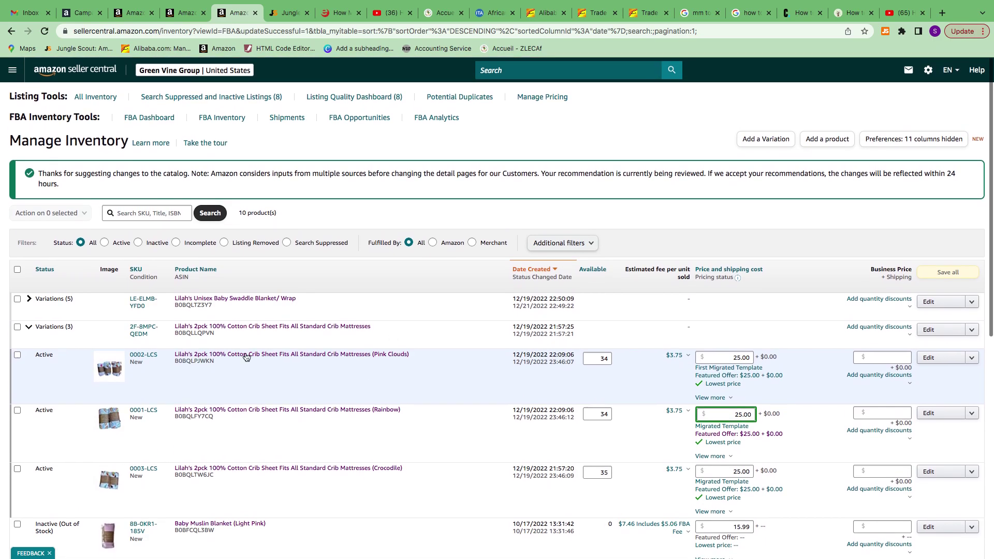
{"action": "left_click", "coordinate": [29, 327]}
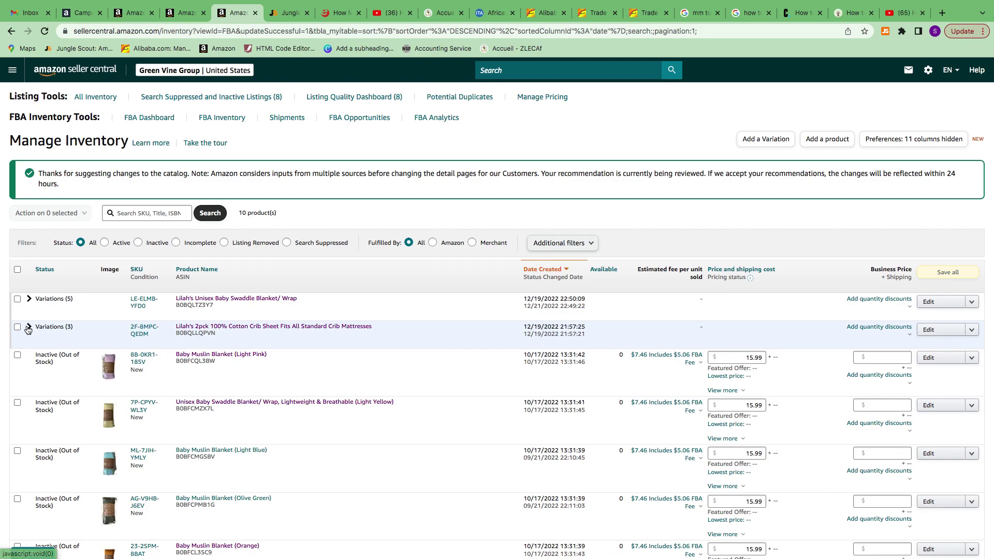
{"action": "left_click", "coordinate": [28, 327]}
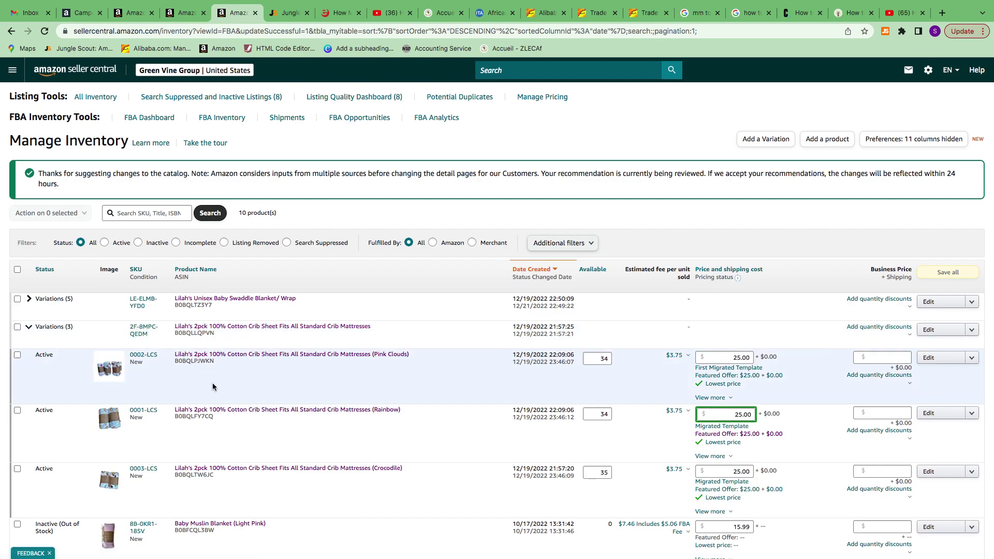
{"action": "left_click", "coordinate": [234, 410]}
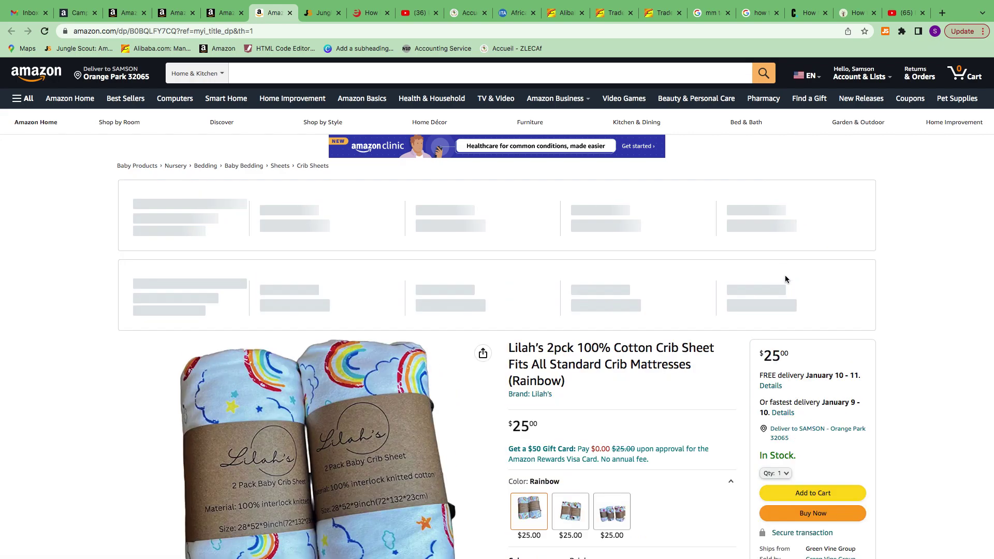
- Scroll over the Rainbow crib sheet product page, then go back to Seller Central
{"action": "scroll", "coordinate": [783, 391], "scroll_direction": "down", "scroll_amount": 15}
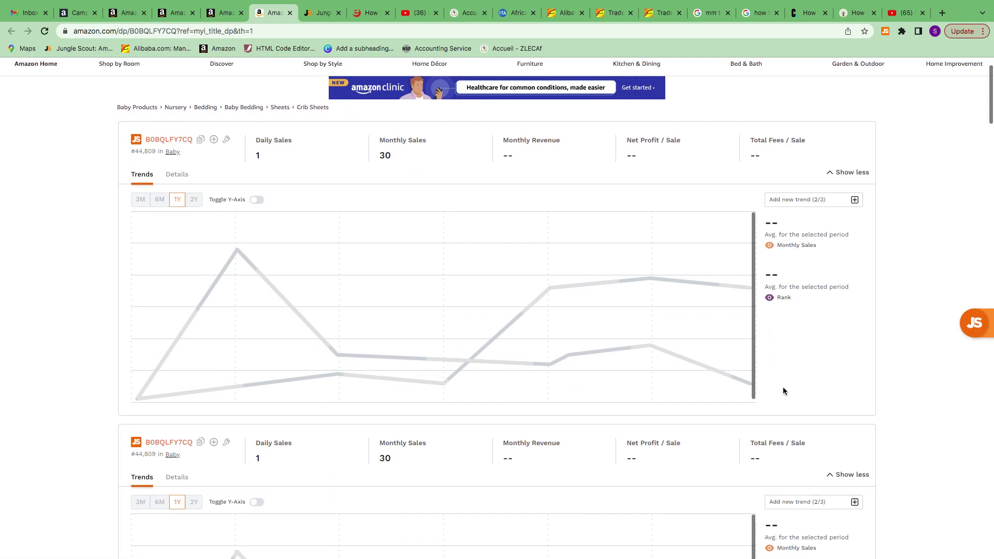
{"action": "scroll", "coordinate": [783, 390], "scroll_direction": "up", "scroll_amount": 5}
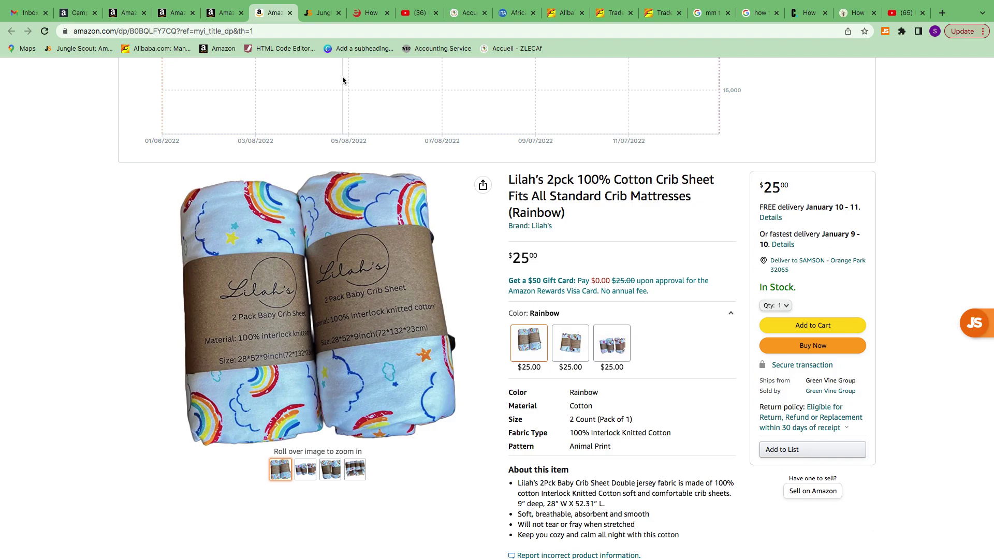
{"action": "left_click", "coordinate": [220, 18]}
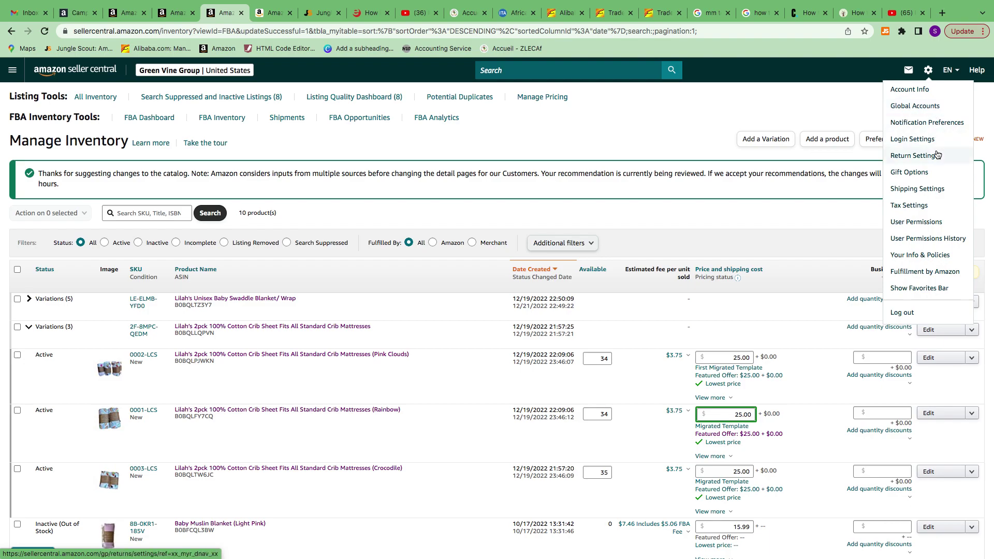
- From Shipping Settings, copy Migrated Template to a new template
{"action": "left_click", "coordinate": [932, 192]}
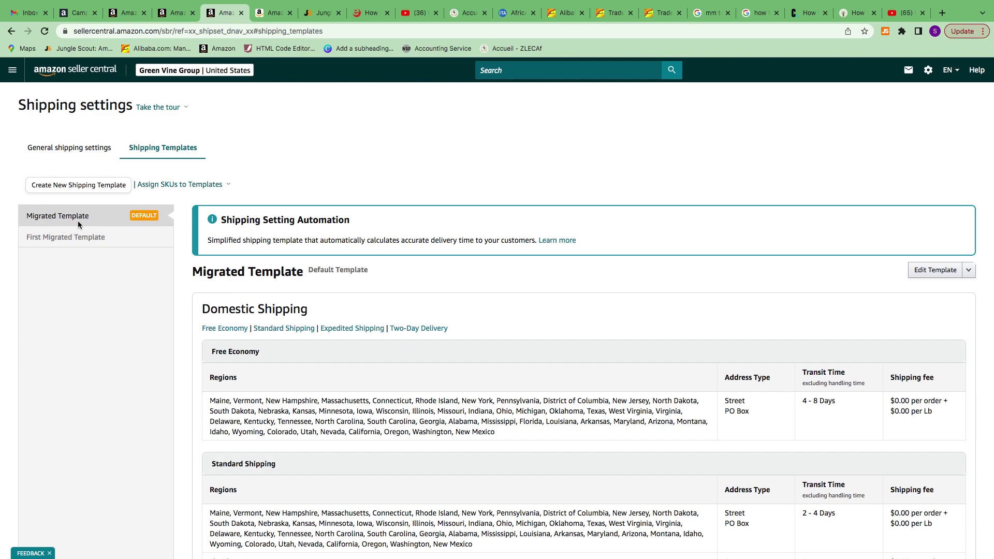
{"action": "scroll", "coordinate": [384, 213], "scroll_direction": "down", "scroll_amount": 2}
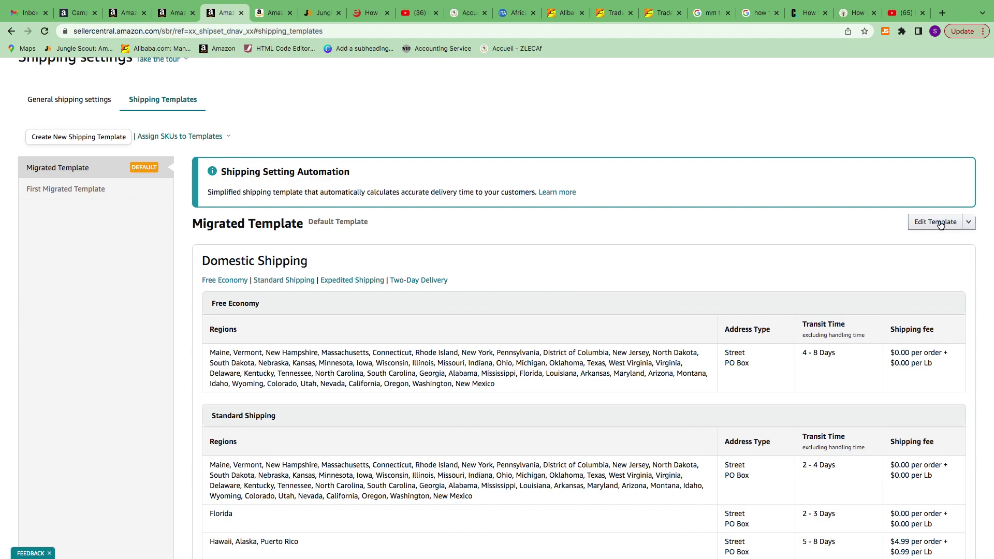
{"action": "left_click", "coordinate": [969, 224]}
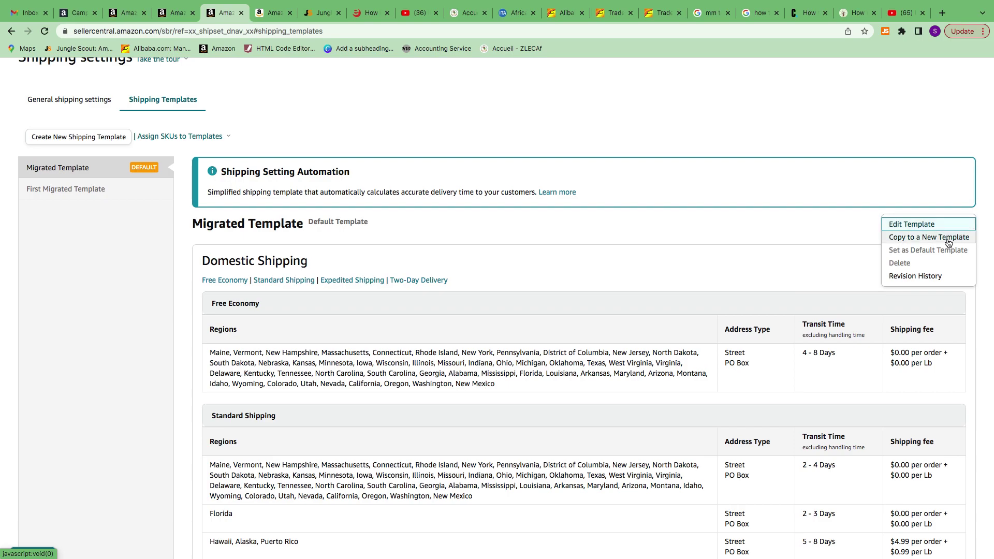
{"action": "left_click", "coordinate": [948, 238]}
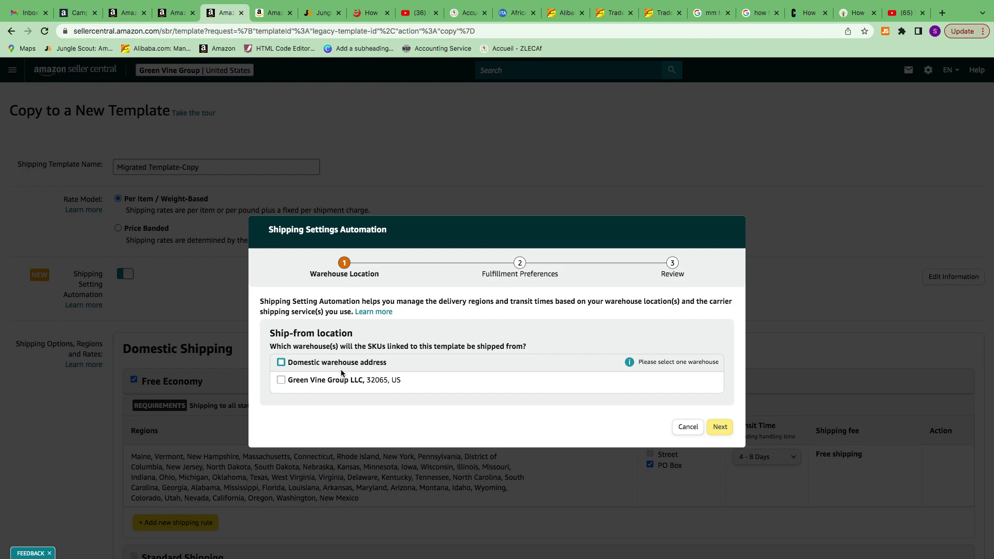
- Choose the seller's warehouse as ship-from and keep the non-Prime self-fulfilled option
{"action": "left_click", "coordinate": [282, 380]}
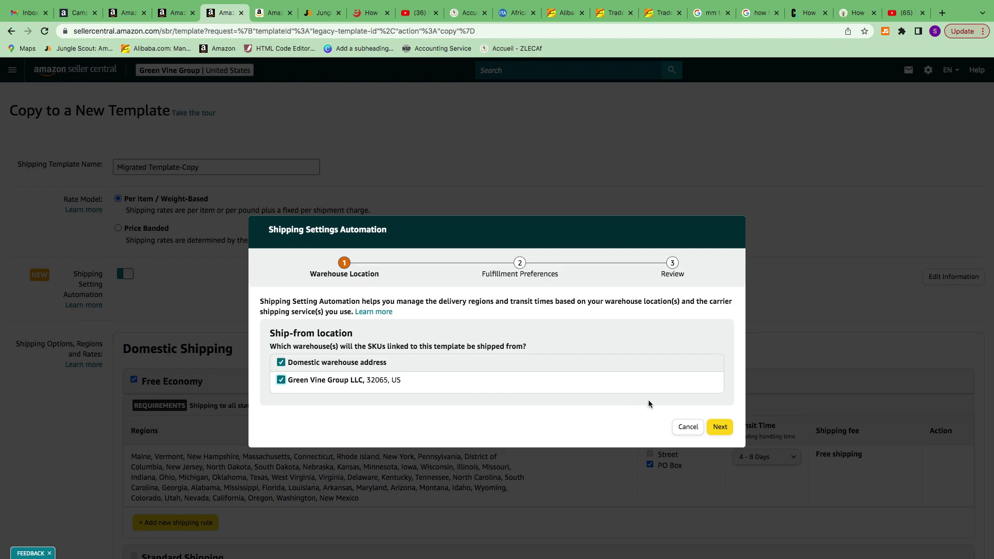
{"action": "left_click", "coordinate": [720, 427]}
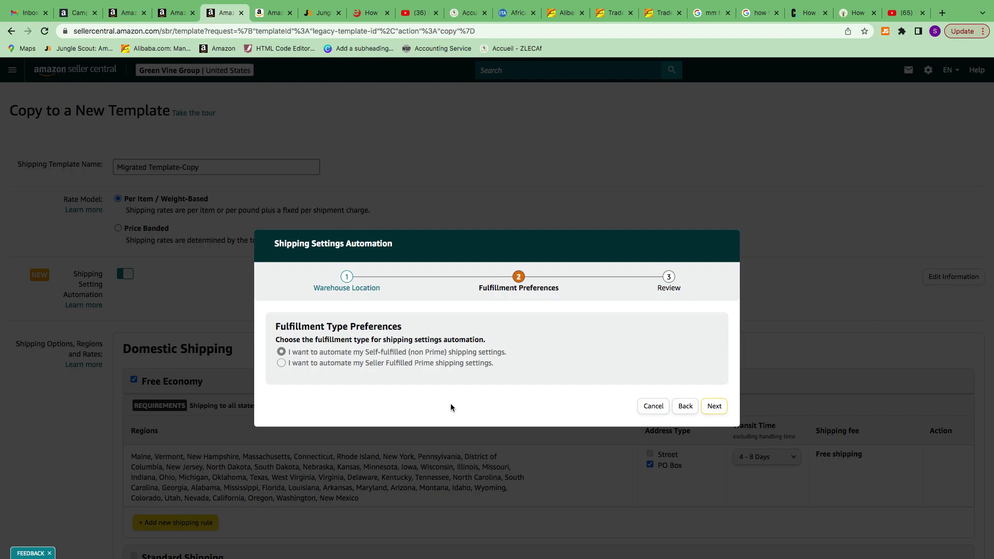
{"action": "left_click", "coordinate": [716, 408]}
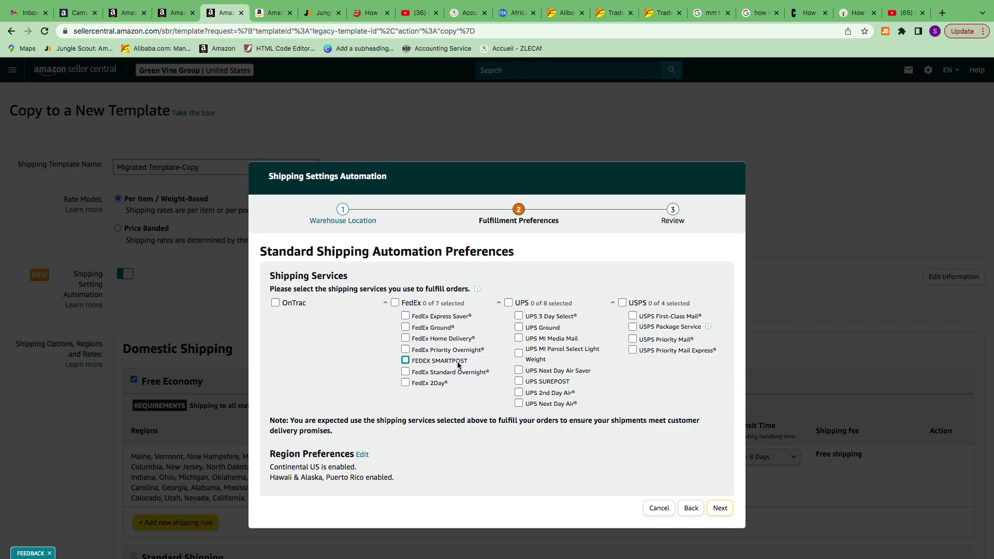
- Tick all FedEx, UPS and USPS shipping services, leaving OnTrac unselected
{"action": "scroll", "coordinate": [458, 365], "scroll_direction": "down", "scroll_amount": 1}
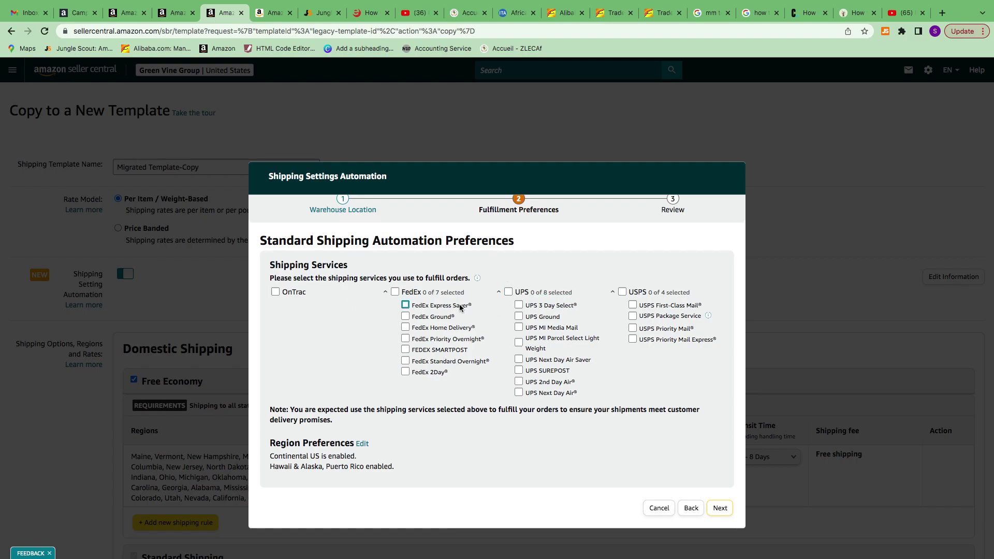
{"action": "left_click", "coordinate": [395, 292]}
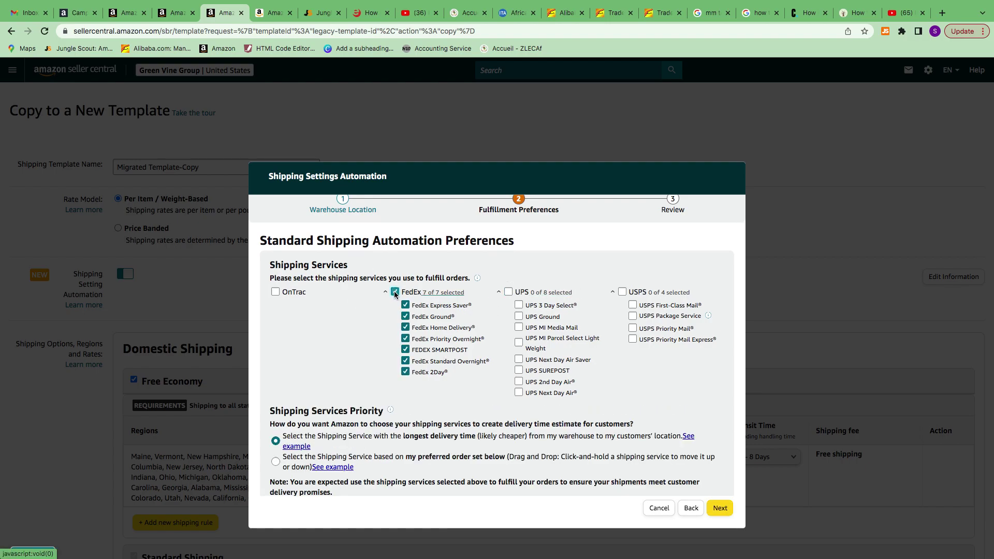
{"action": "left_click", "coordinate": [508, 292]}
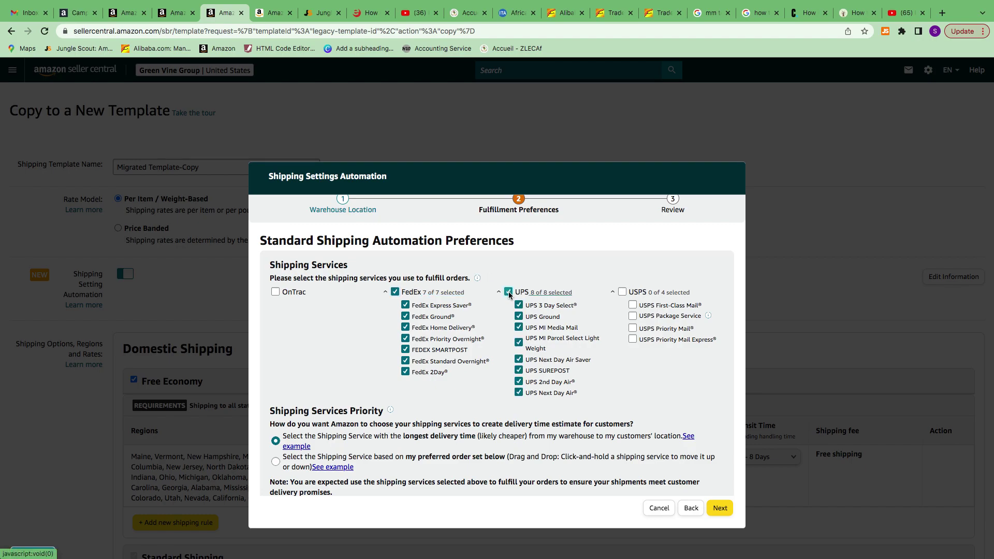
{"action": "left_click", "coordinate": [622, 292]}
{"action": "scroll", "coordinate": [517, 295], "scroll_direction": "down", "scroll_amount": 2}
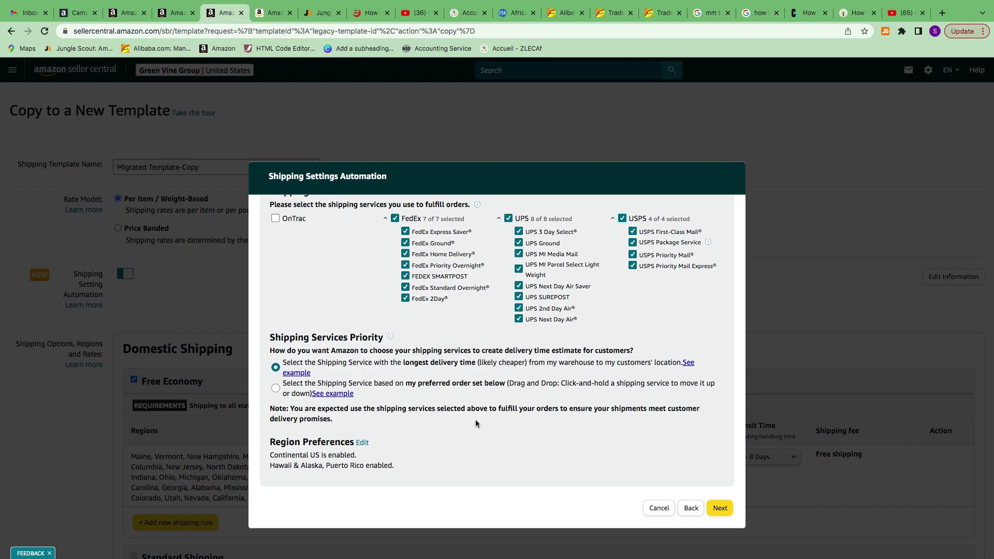
{"action": "left_click", "coordinate": [362, 443]}
{"action": "scroll", "coordinate": [409, 351], "scroll_direction": "down", "scroll_amount": 2}
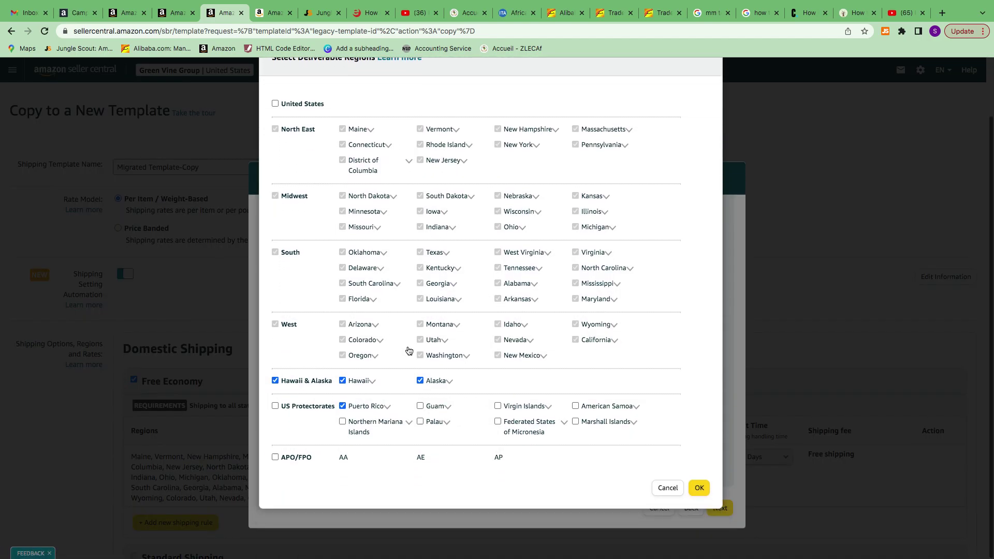
{"action": "scroll", "coordinate": [409, 351], "scroll_direction": "up", "scroll_amount": 1}
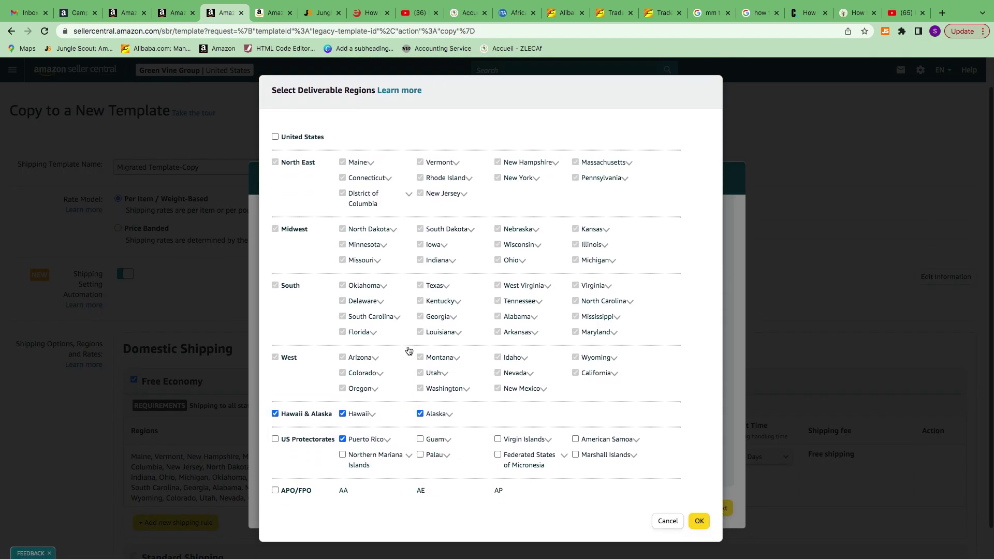
{"action": "scroll", "coordinate": [408, 351], "scroll_direction": "down", "scroll_amount": 1}
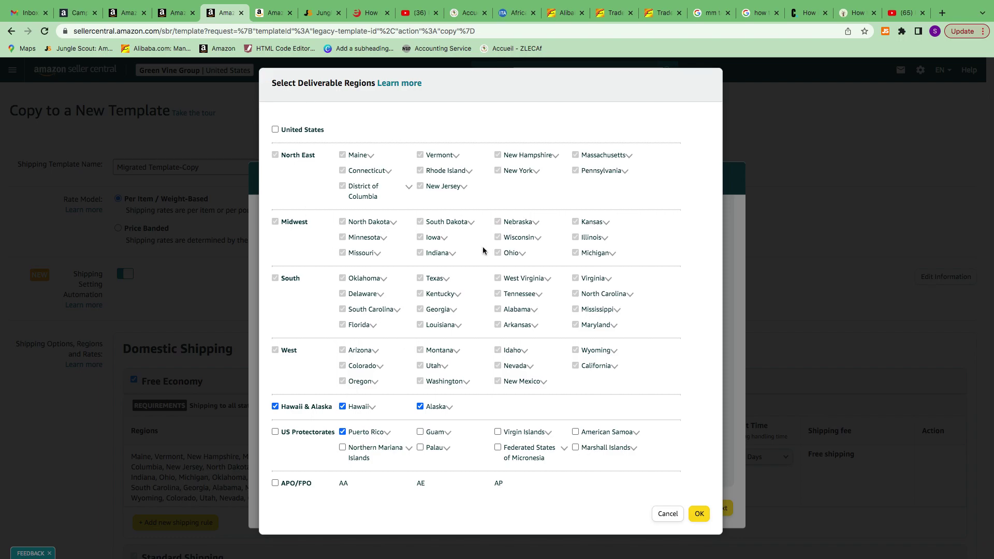
{"action": "scroll", "coordinate": [483, 251], "scroll_direction": "down", "scroll_amount": 1}
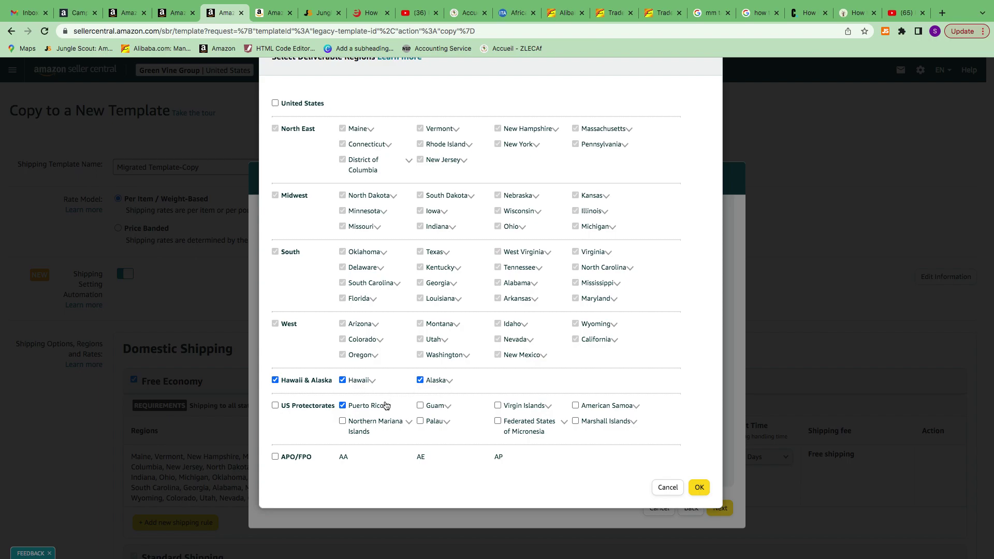
{"action": "scroll", "coordinate": [386, 401], "scroll_direction": "up", "scroll_amount": 2}
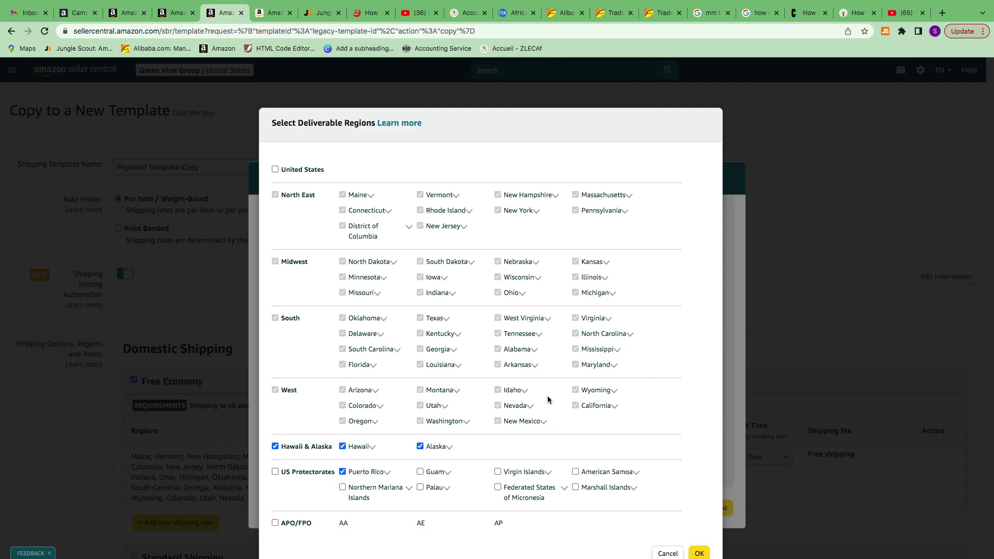
{"action": "scroll", "coordinate": [548, 399], "scroll_direction": "down", "scroll_amount": 2}
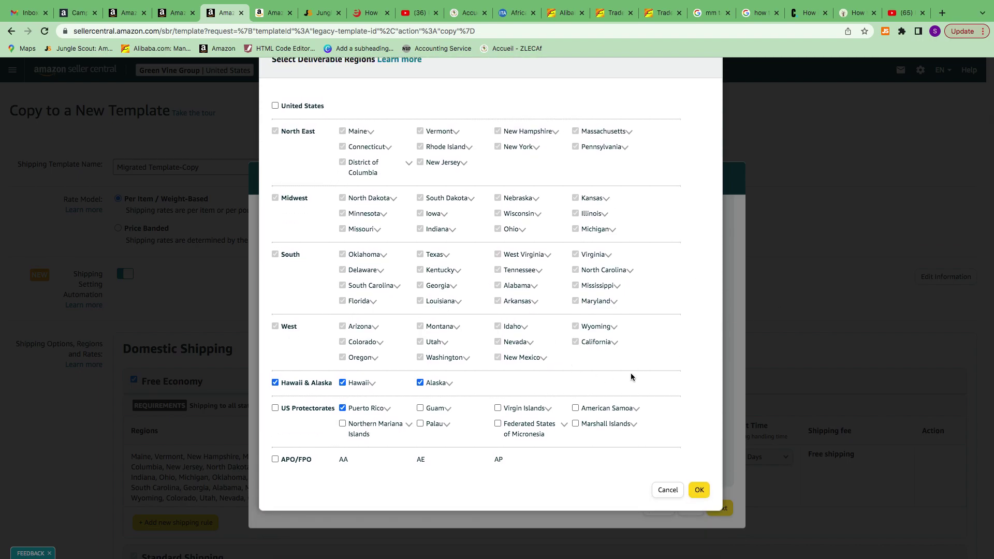
{"action": "left_click", "coordinate": [699, 491]}
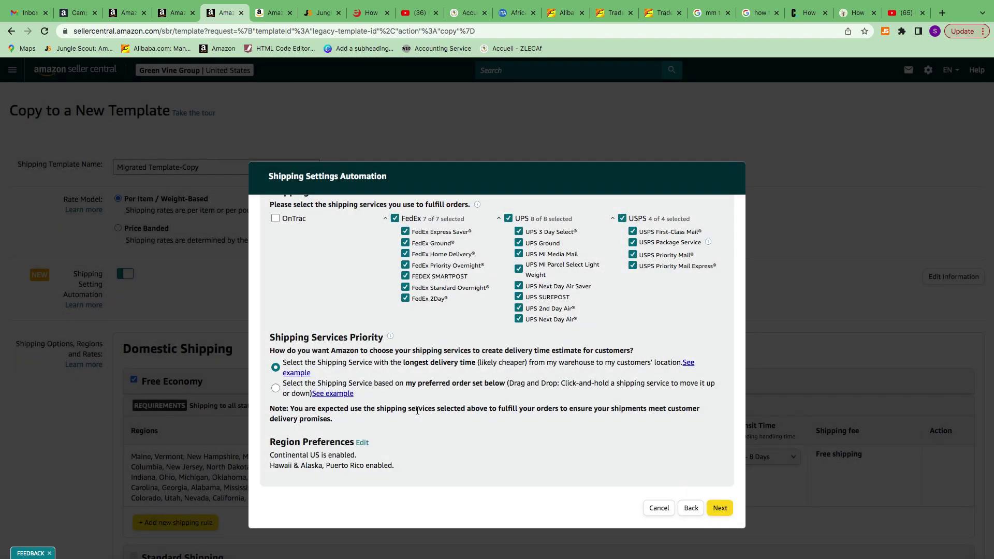
- Go to the Review step and confirm FedEx, UPS and USPS as preferred carriers
{"action": "scroll", "coordinate": [417, 410], "scroll_direction": "down", "scroll_amount": 1}
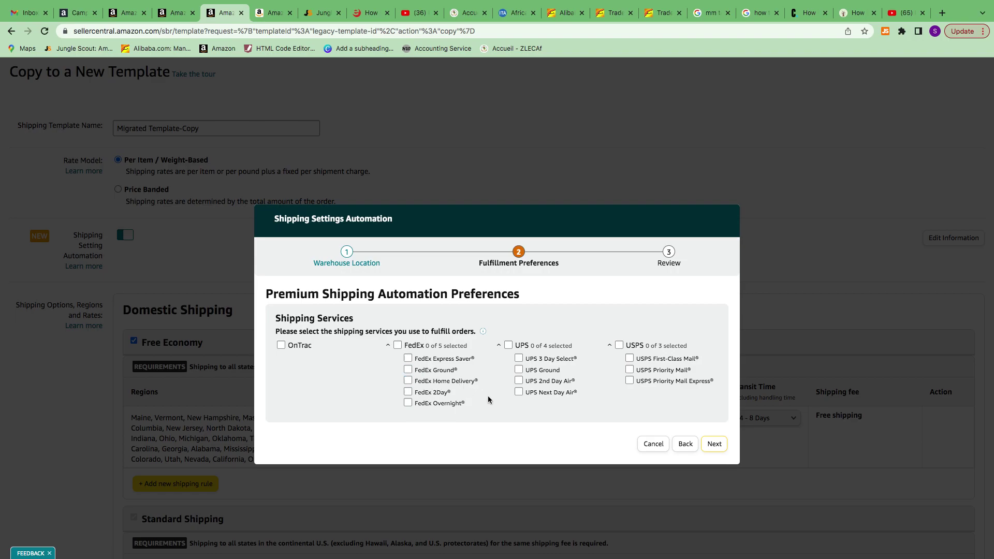
{"action": "scroll", "coordinate": [488, 396], "scroll_direction": "down", "scroll_amount": 1}
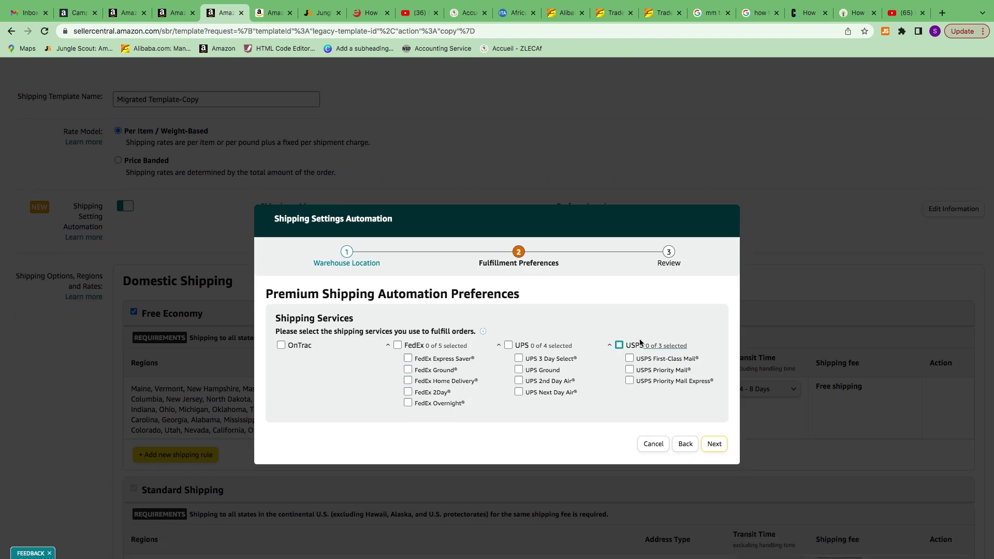
{"action": "scroll", "coordinate": [639, 339], "scroll_direction": "down", "scroll_amount": 1}
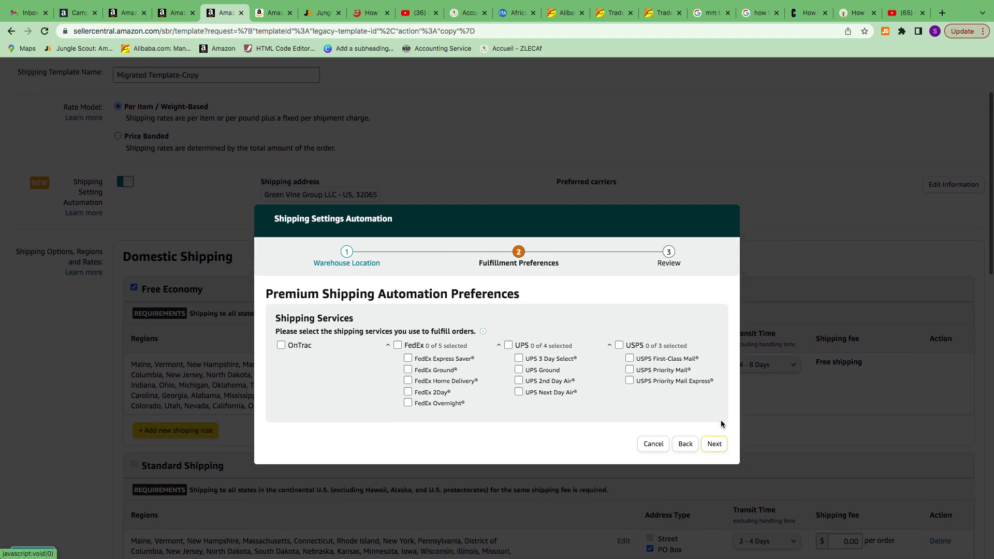
{"action": "left_click", "coordinate": [721, 448]}
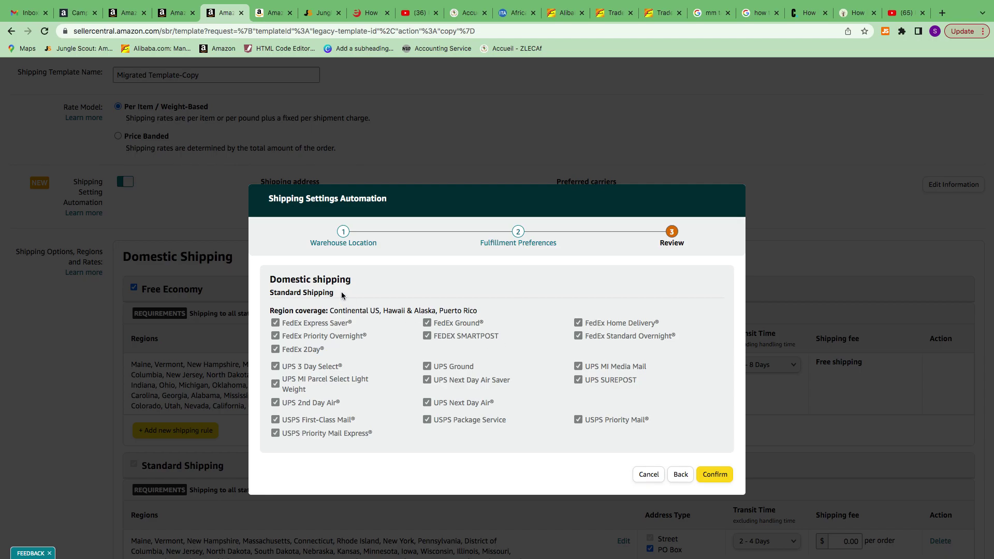
{"action": "scroll", "coordinate": [501, 392], "scroll_direction": "down", "scroll_amount": 1}
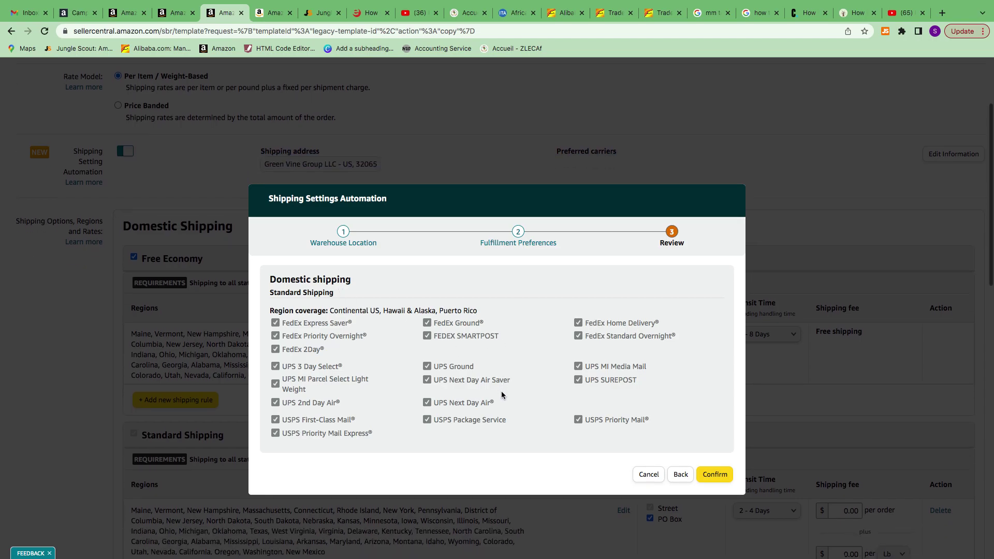
{"action": "scroll", "coordinate": [501, 391], "scroll_direction": "up", "scroll_amount": 1}
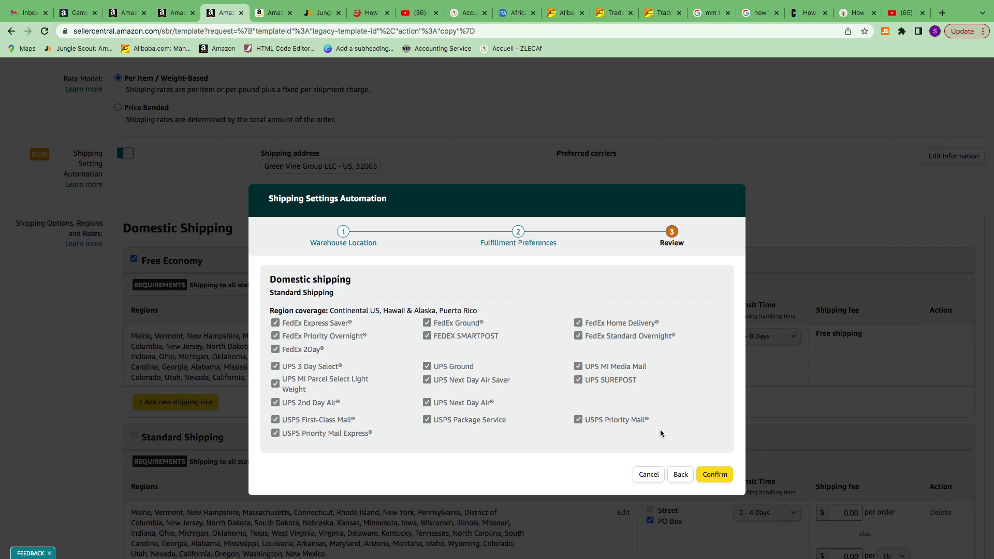
{"action": "left_click", "coordinate": [716, 476]}
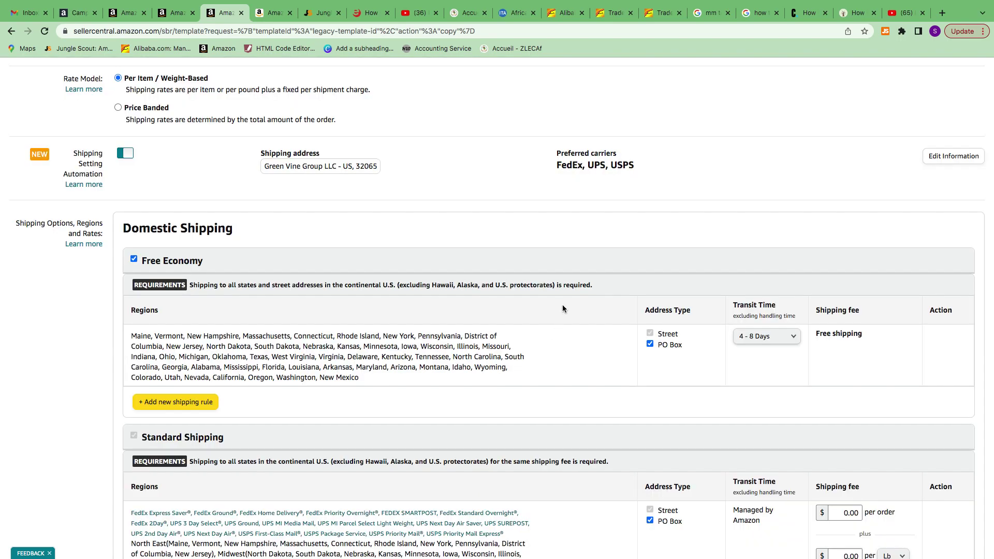
- Remove Free Economy shipping from the template
{"action": "scroll", "coordinate": [563, 308], "scroll_direction": "up", "scroll_amount": 1}
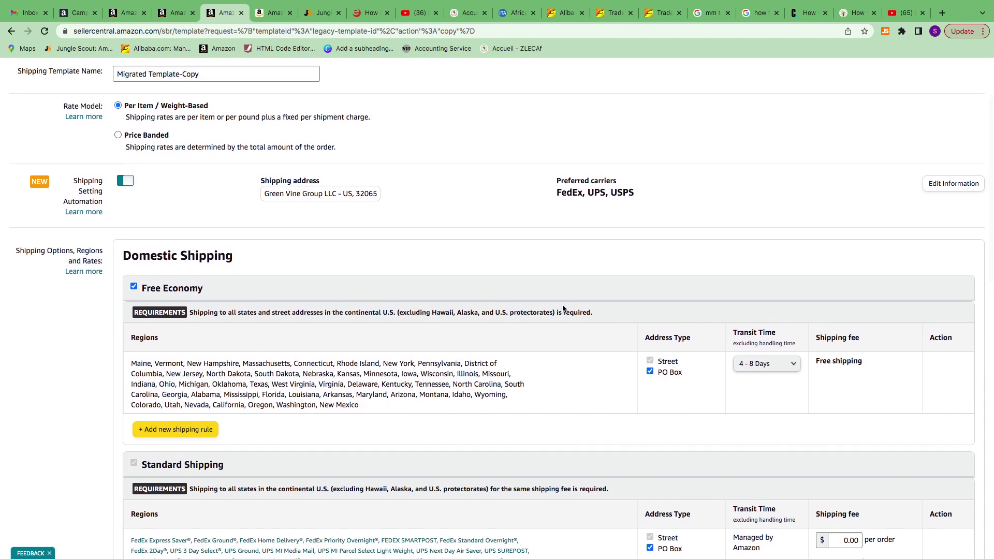
{"action": "scroll", "coordinate": [563, 308], "scroll_direction": "down", "scroll_amount": 2}
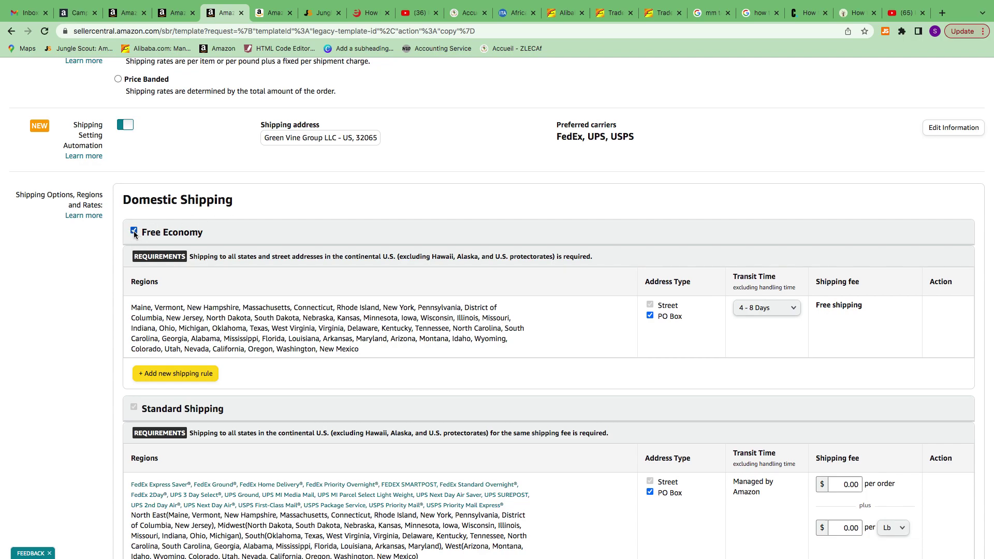
{"action": "left_click", "coordinate": [134, 231]}
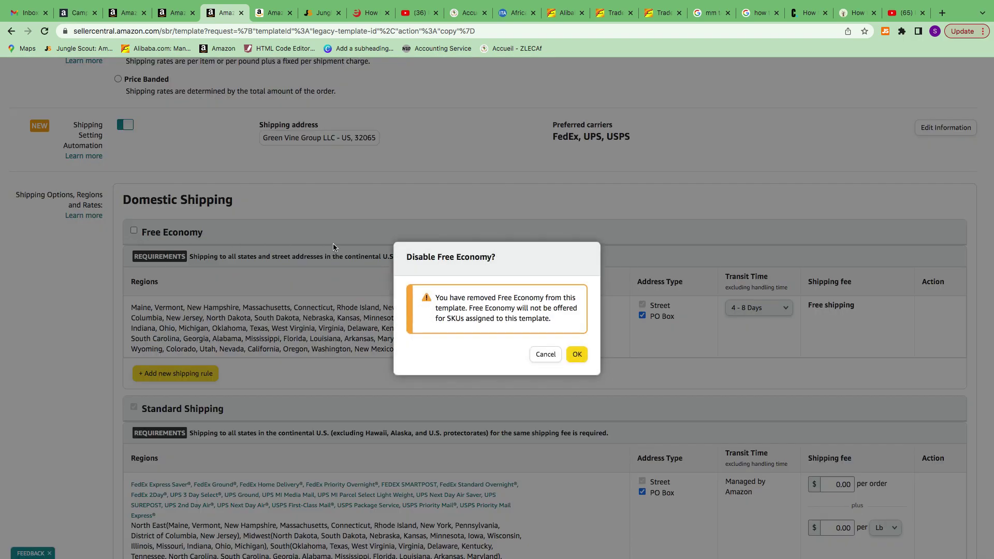
{"action": "left_click", "coordinate": [577, 355]}
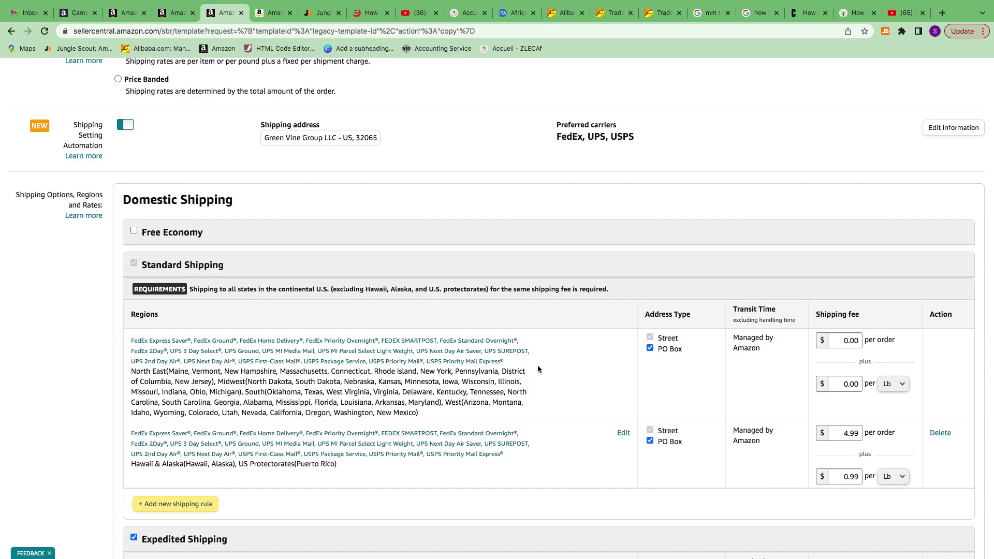
- Set Standard Shipping to 10.99 per order, 1.11 per lb, and 15.99 for Hawaii & Alaska
{"action": "scroll", "coordinate": [552, 340], "scroll_direction": "right", "scroll_amount": 1}
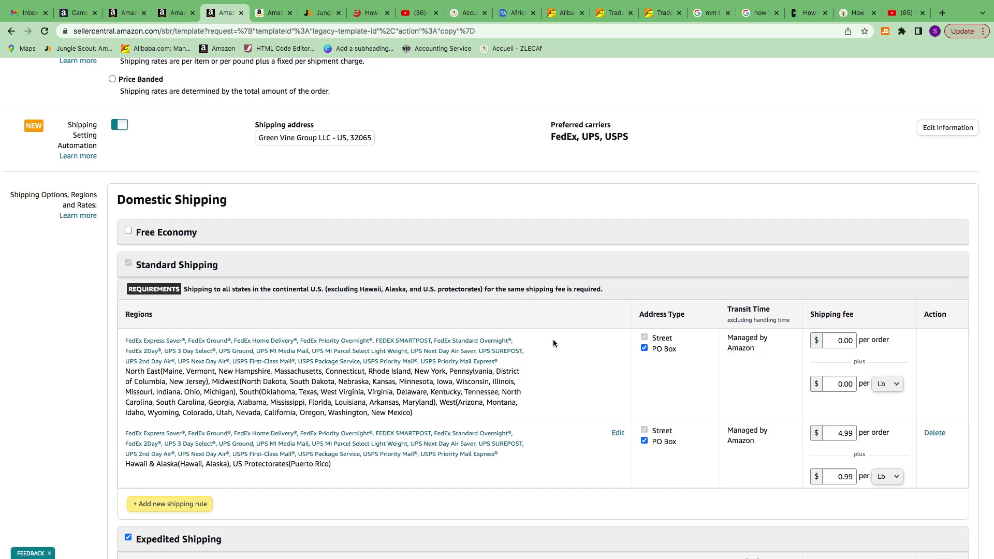
{"action": "scroll", "coordinate": [552, 339], "scroll_direction": "left", "scroll_amount": 1}
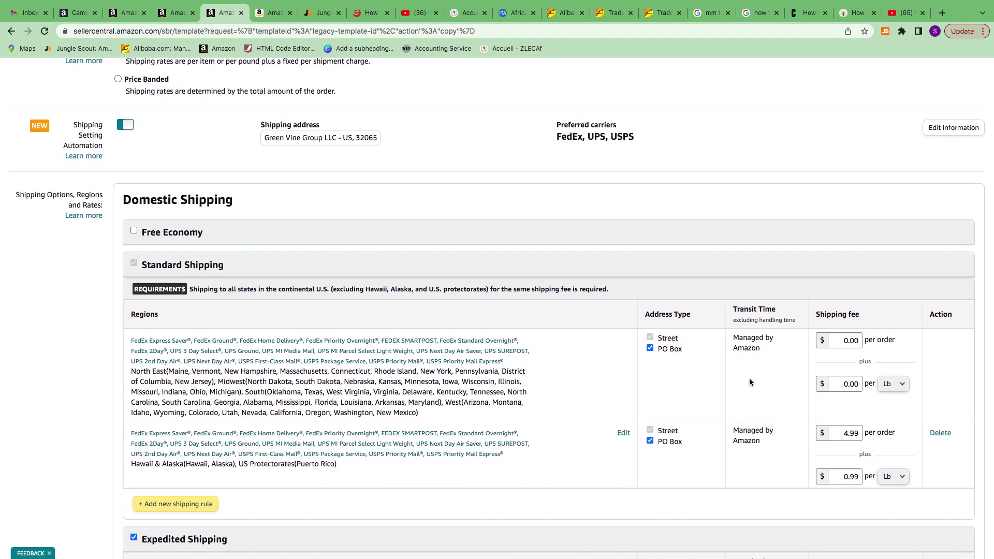
{"action": "scroll", "coordinate": [750, 382], "scroll_direction": "down", "scroll_amount": 2}
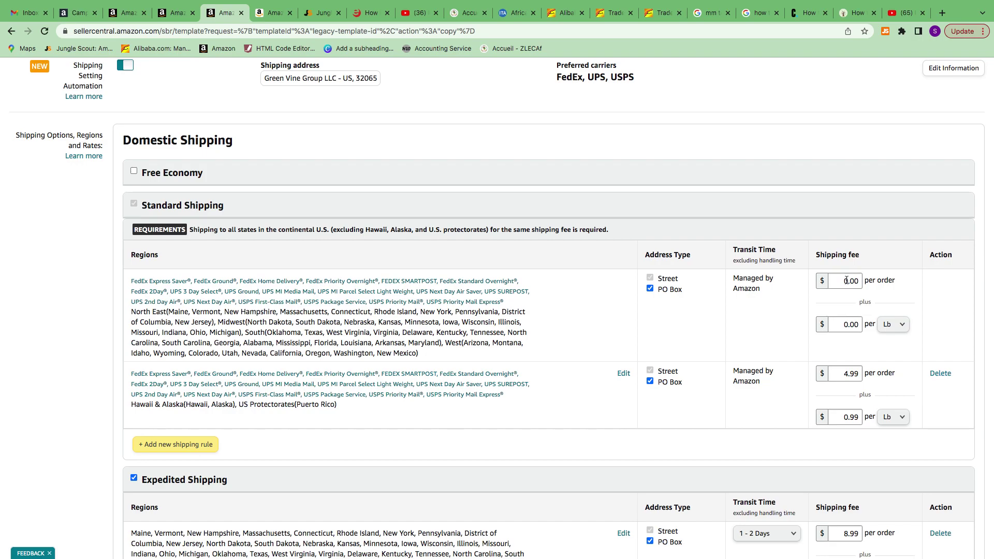
{"action": "double_click", "coordinate": [846, 281]}
{"action": "type", "text": "10.99"}
{"action": "left_click", "coordinate": [844, 325]}
{"action": "type", "text": "1.11"}
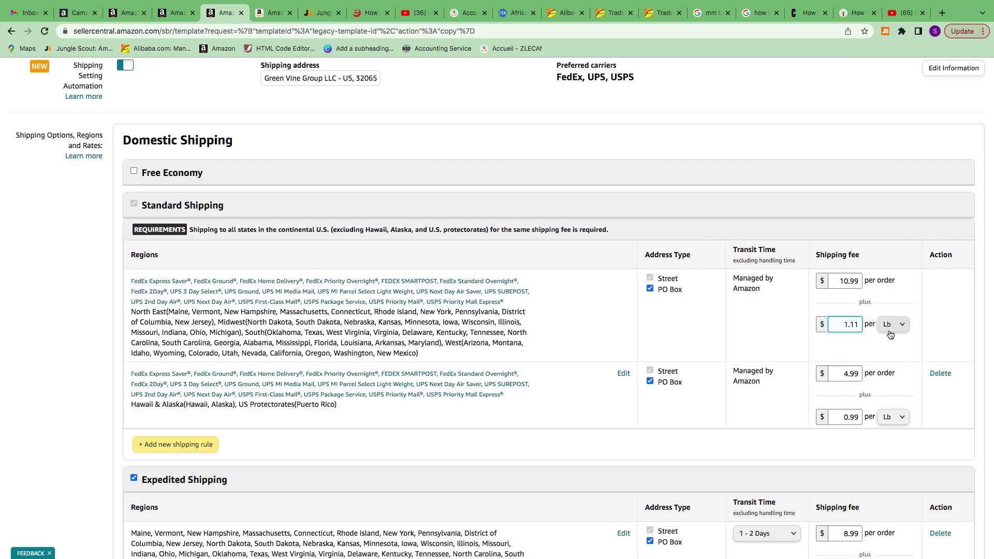
{"action": "double_click", "coordinate": [843, 379]}
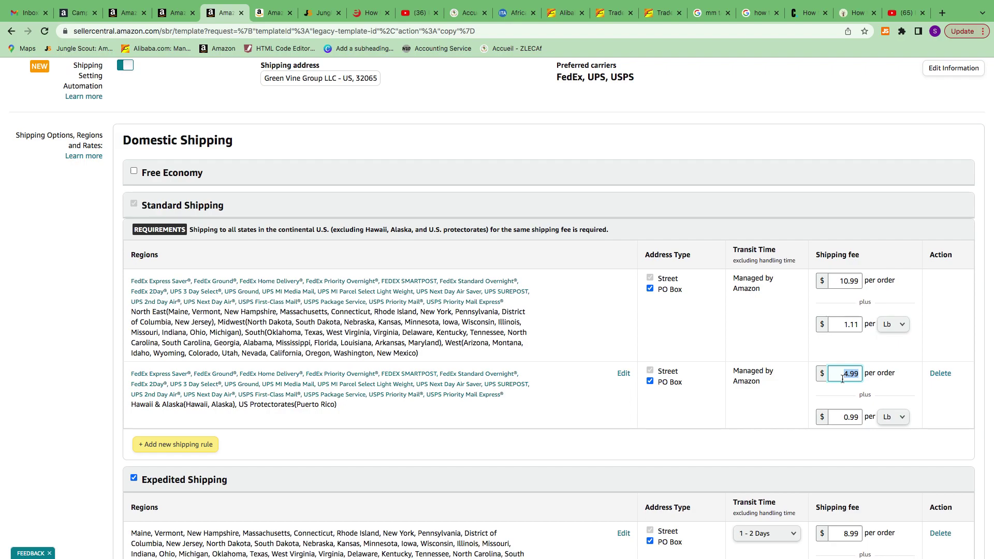
{"action": "type", "text": "15.99"}
{"action": "left_click", "coordinate": [723, 450]}
- Enter 10.99 as the Expedited Shipping per-order fee, fixing a mistyped 15.99
{"action": "scroll", "coordinate": [674, 364], "scroll_direction": "down", "scroll_amount": 3}
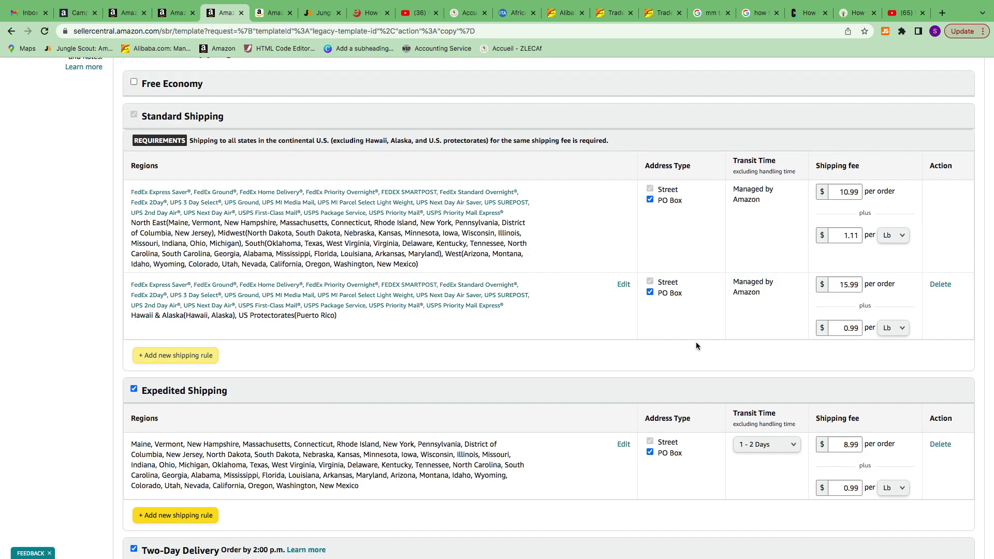
{"action": "scroll", "coordinate": [696, 343], "scroll_direction": "down", "scroll_amount": 3}
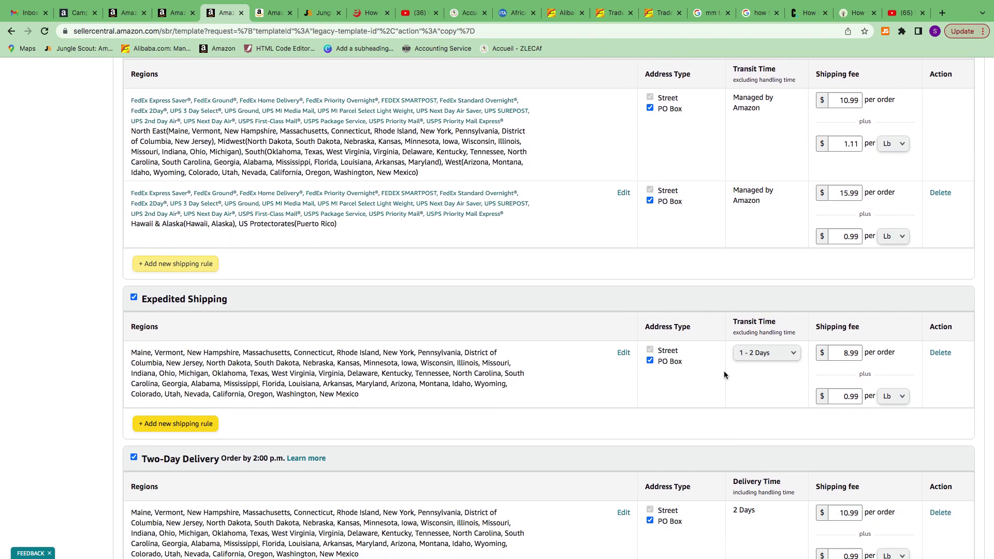
{"action": "scroll", "coordinate": [723, 374], "scroll_direction": "down", "scroll_amount": 1}
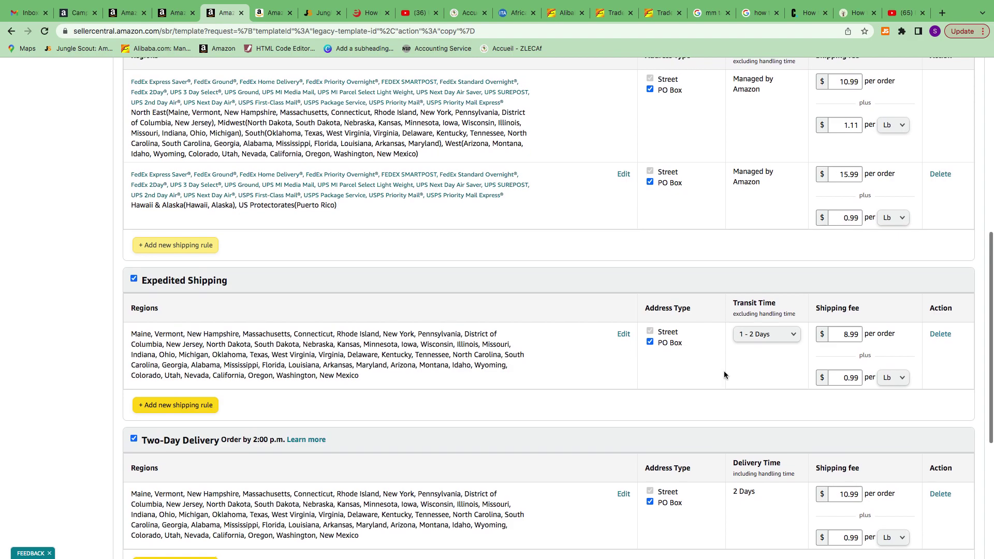
{"action": "double_click", "coordinate": [845, 335]}
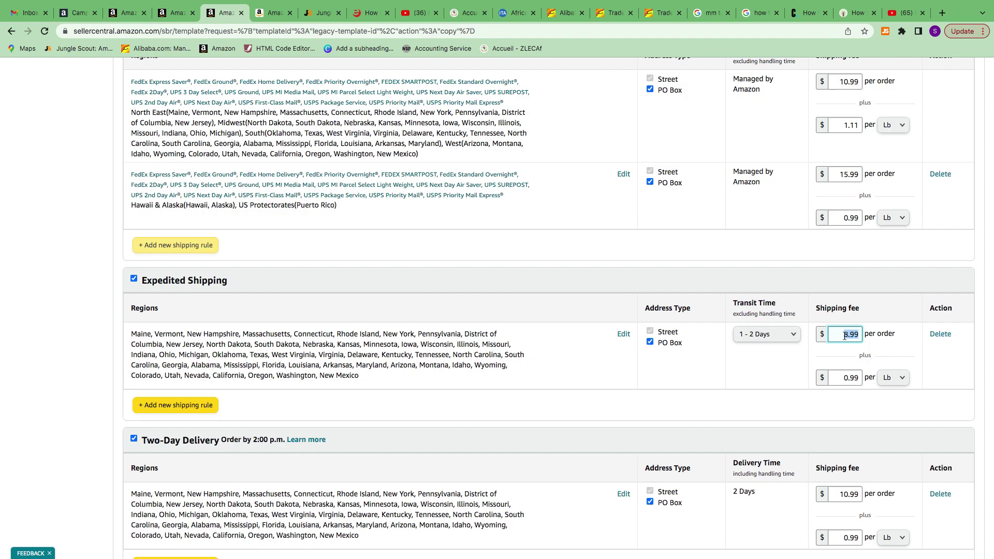
{"action": "type", "text": "15.99"}
{"action": "scroll", "coordinate": [841, 333], "scroll_direction": "down", "scroll_amount": 2}
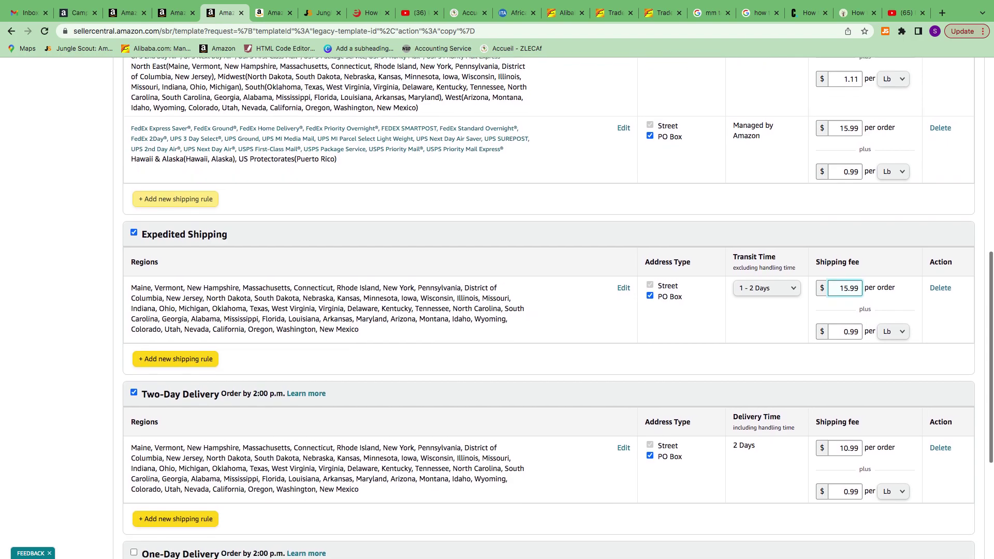
{"action": "key", "text": "BackSpace"}
{"action": "key", "text": "BackSpace"}
{"action": "key", "text": "BackSpace"}
{"action": "key", "text": "BackSpace"}
{"action": "key", "text": "BackSpace"}
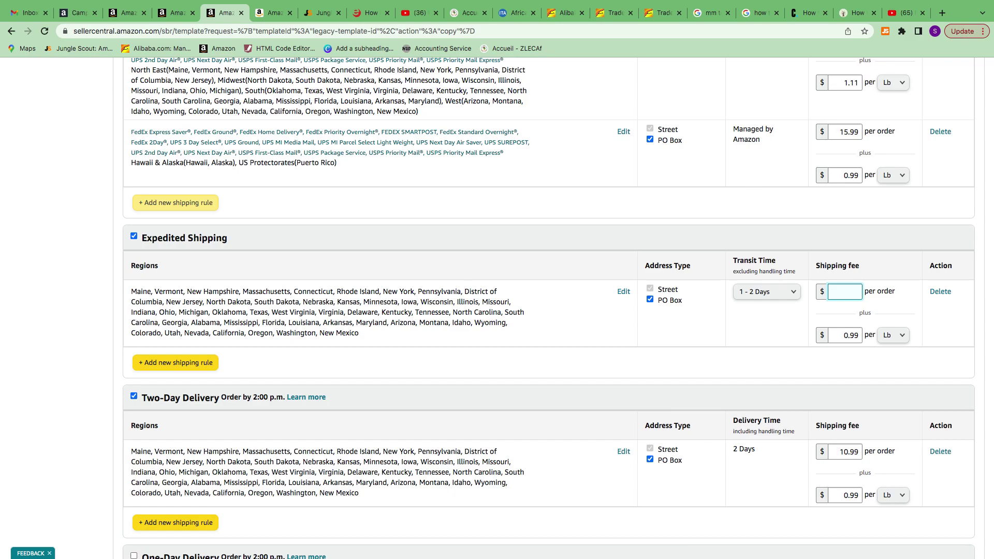
{"action": "type", "text": "10.99"}
{"action": "scroll", "coordinate": [731, 207], "scroll_direction": "down", "scroll_amount": 3}
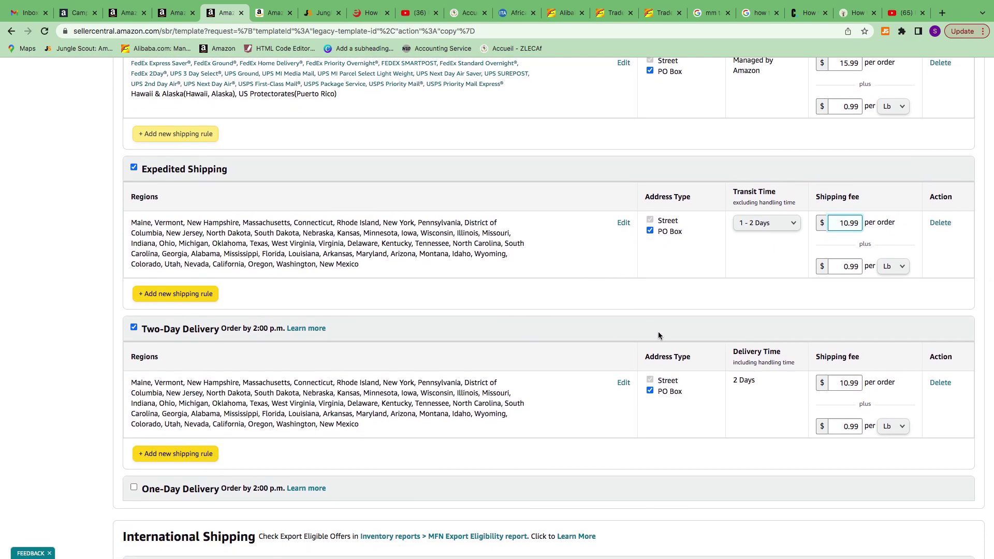
{"action": "scroll", "coordinate": [487, 379], "scroll_direction": "down", "scroll_amount": 2}
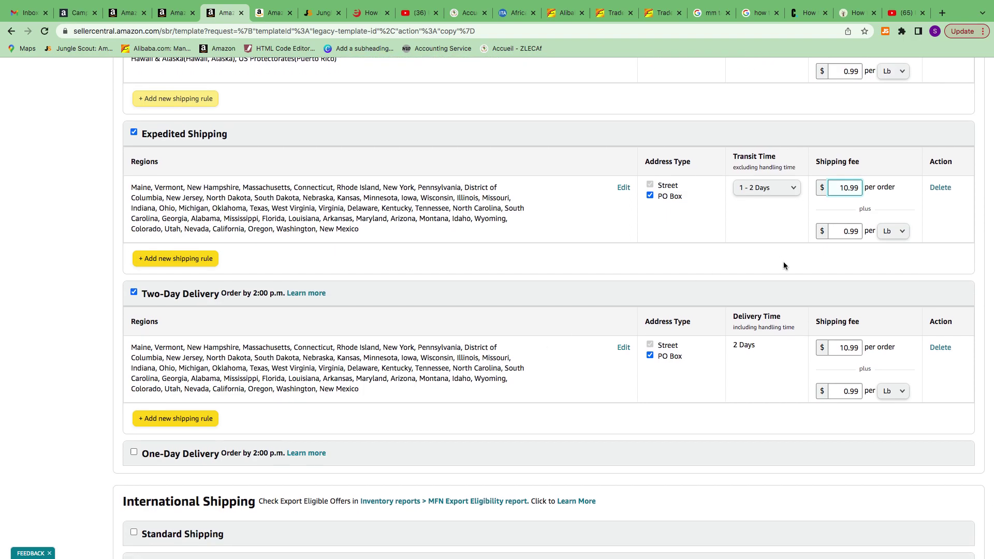
- Change the Two-Day Delivery per-order fee to 20.99 and review the template
{"action": "double_click", "coordinate": [843, 348]}
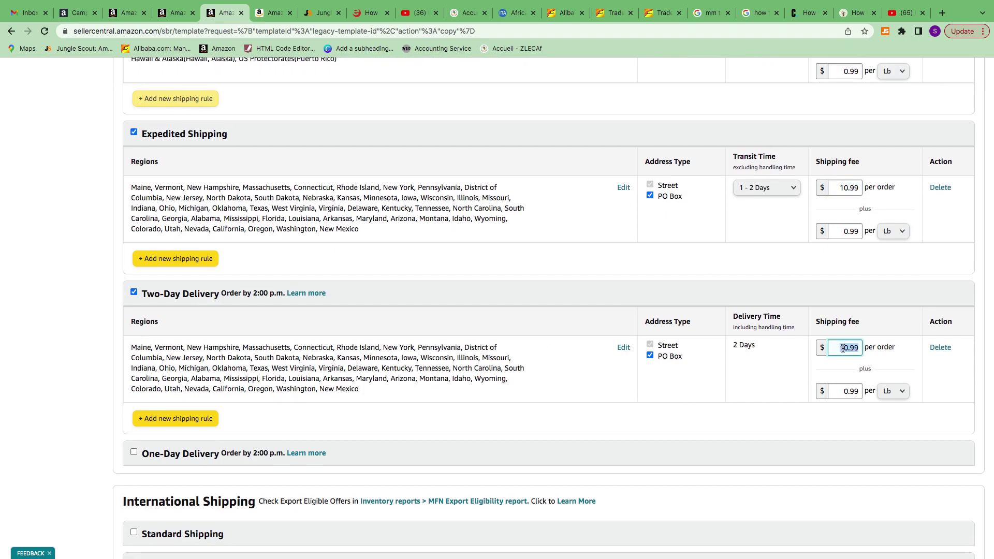
{"action": "left_click", "coordinate": [843, 348]}
{"action": "scroll", "coordinate": [778, 294], "scroll_direction": "down", "scroll_amount": 1}
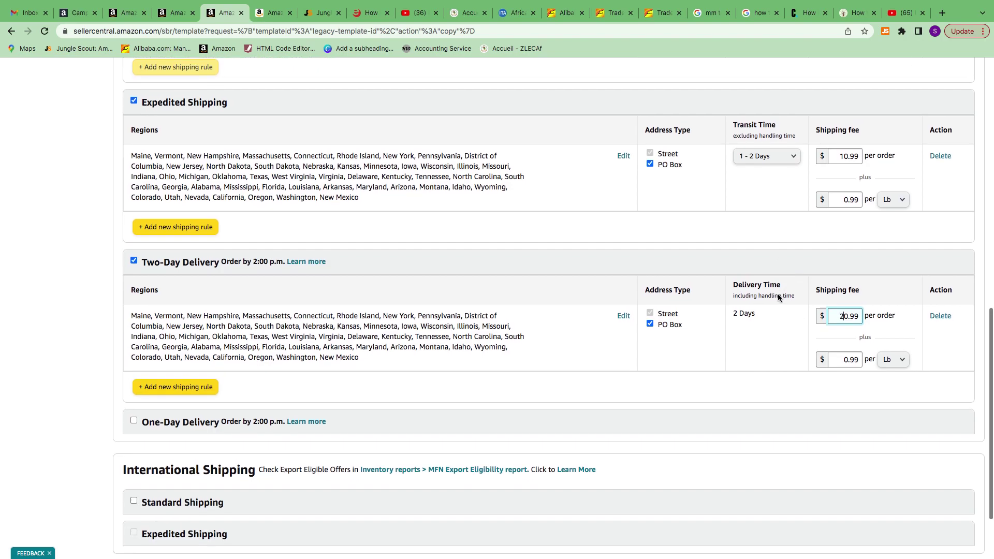
{"action": "scroll", "coordinate": [722, 362], "scroll_direction": "down", "scroll_amount": 1}
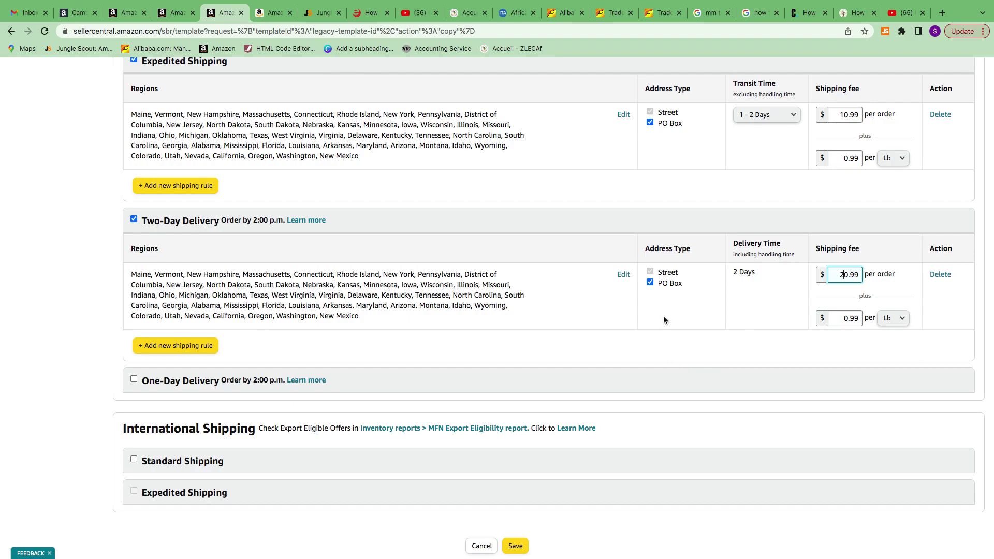
{"action": "scroll", "coordinate": [664, 320], "scroll_direction": "down", "scroll_amount": 1}
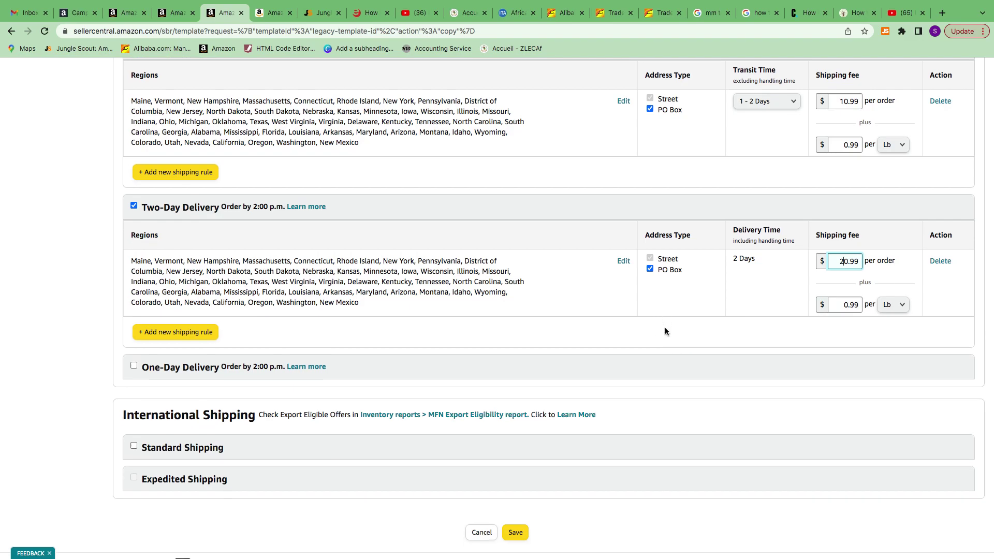
{"action": "scroll", "coordinate": [665, 328], "scroll_direction": "down", "scroll_amount": 1}
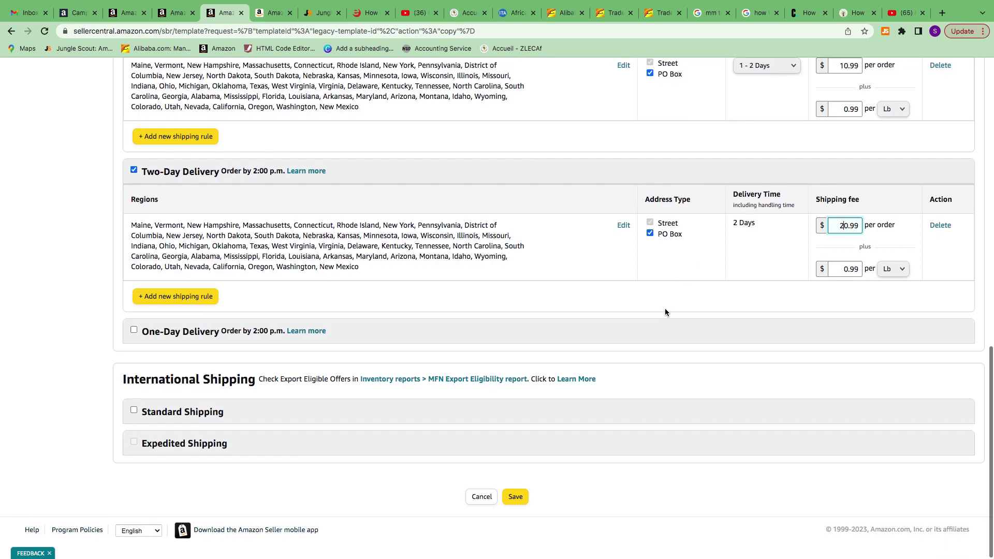
{"action": "scroll", "coordinate": [665, 308], "scroll_direction": "up", "scroll_amount": 2}
{"action": "scroll", "coordinate": [664, 309], "scroll_direction": "down", "scroll_amount": 2}
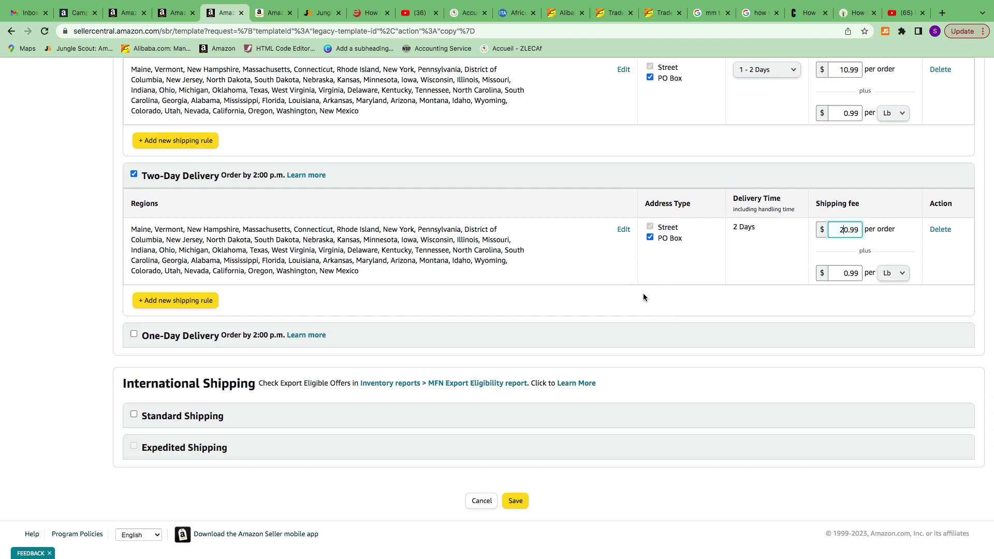
{"action": "scroll", "coordinate": [671, 262], "scroll_direction": "up", "scroll_amount": 1}
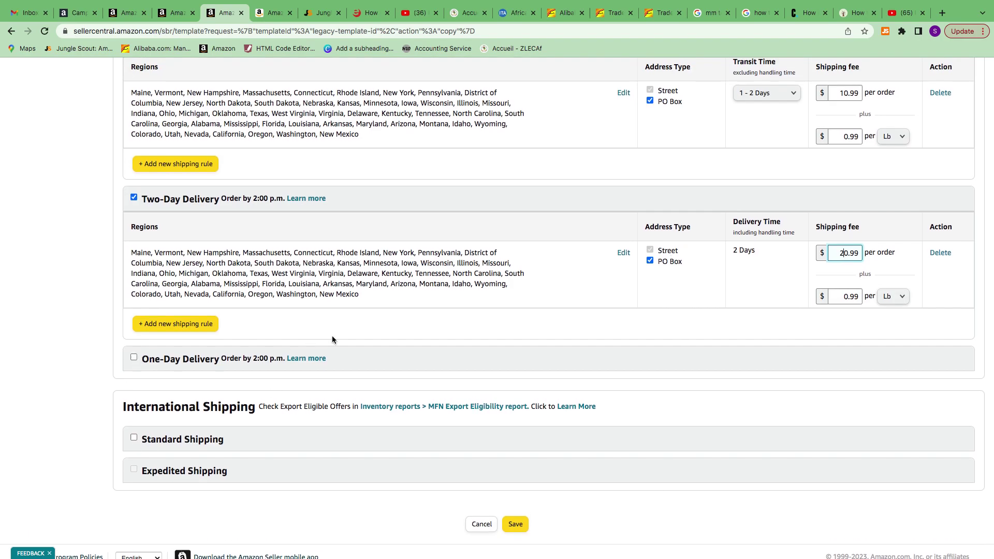
{"action": "scroll", "coordinate": [332, 340], "scroll_direction": "up", "scroll_amount": 2}
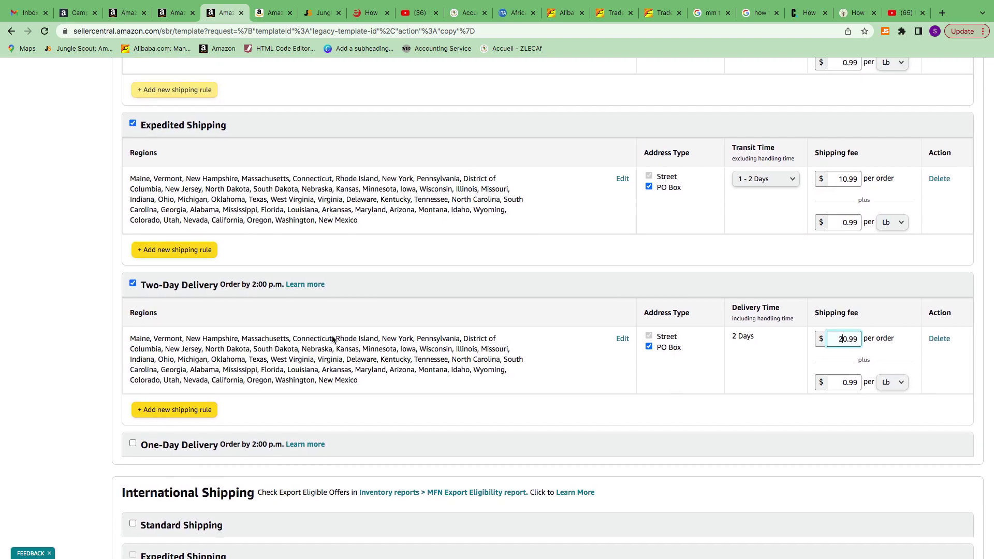
{"action": "scroll", "coordinate": [332, 340], "scroll_direction": "up", "scroll_amount": 3}
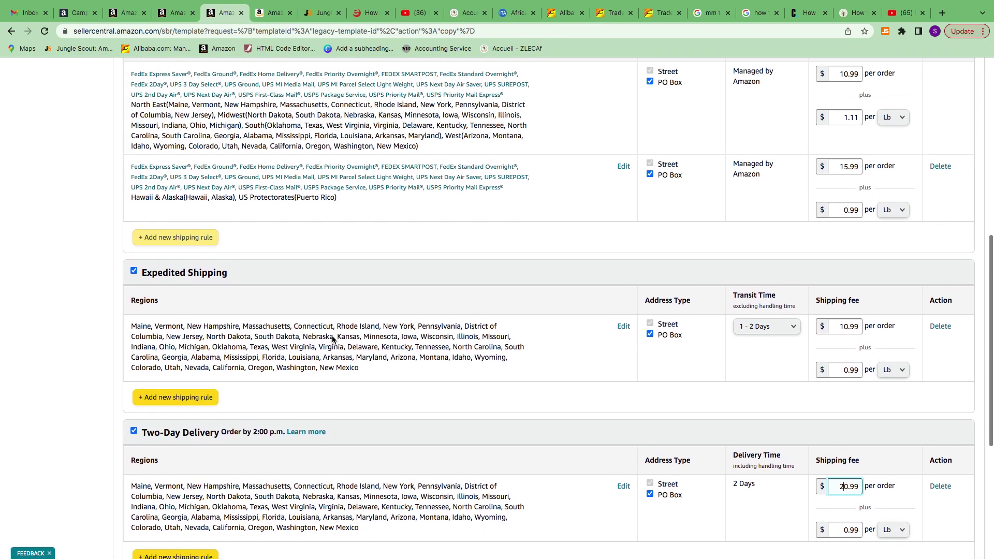
{"action": "scroll", "coordinate": [333, 339], "scroll_direction": "up", "scroll_amount": 2}
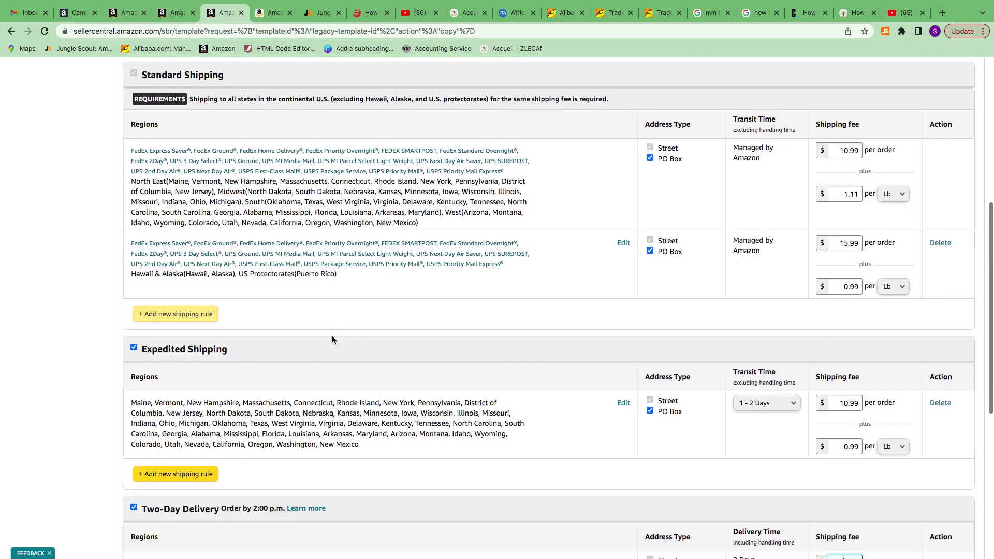
{"action": "scroll", "coordinate": [333, 340], "scroll_direction": "down", "scroll_amount": 7}
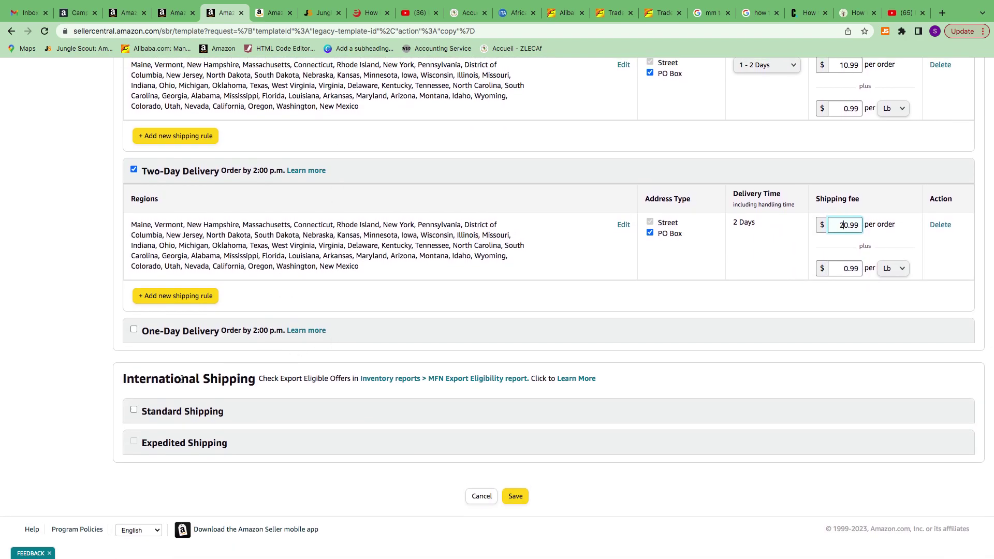
- Enable International Standard Shipping with a 20.99 per-order fee for Canada
{"action": "left_click", "coordinate": [134, 411]}
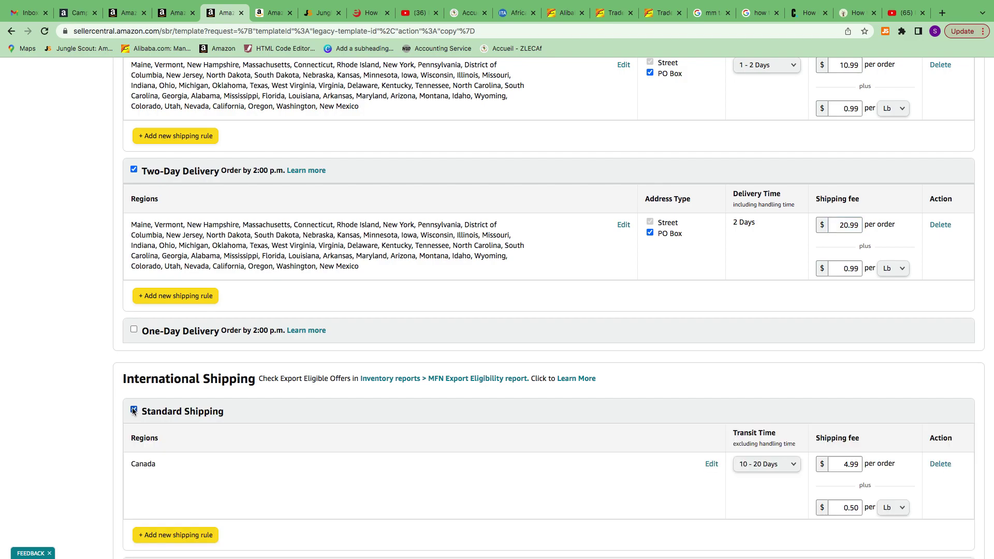
{"action": "scroll", "coordinate": [132, 411], "scroll_direction": "down", "scroll_amount": 2}
{"action": "scroll", "coordinate": [132, 408], "scroll_direction": "down", "scroll_amount": 1}
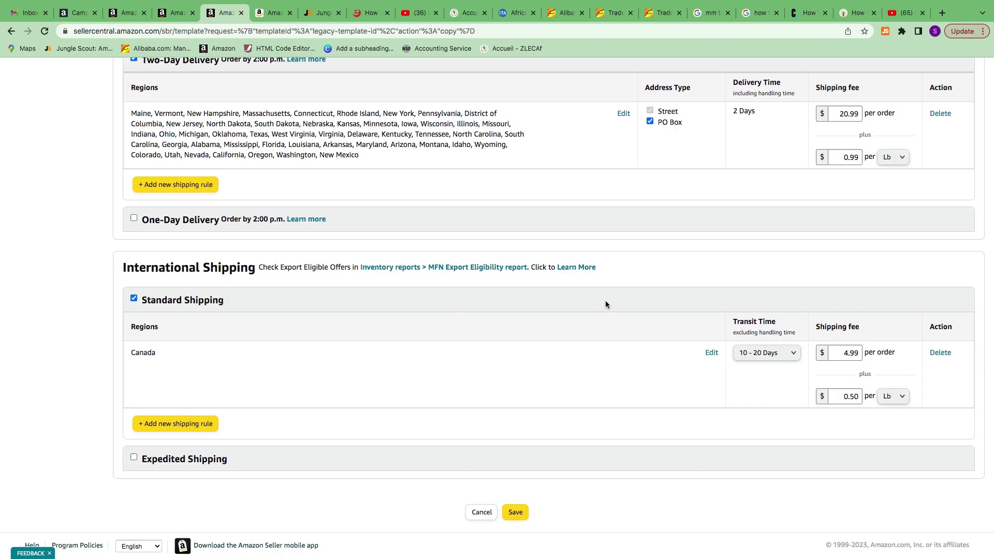
{"action": "double_click", "coordinate": [844, 353]}
{"action": "type", "text": "20.99"}
{"action": "left_click", "coordinate": [731, 421]}
- Open the Add new shipping rule dialog and cancel it without choosing regions
{"action": "scroll", "coordinate": [731, 421], "scroll_direction": "down", "scroll_amount": 1}
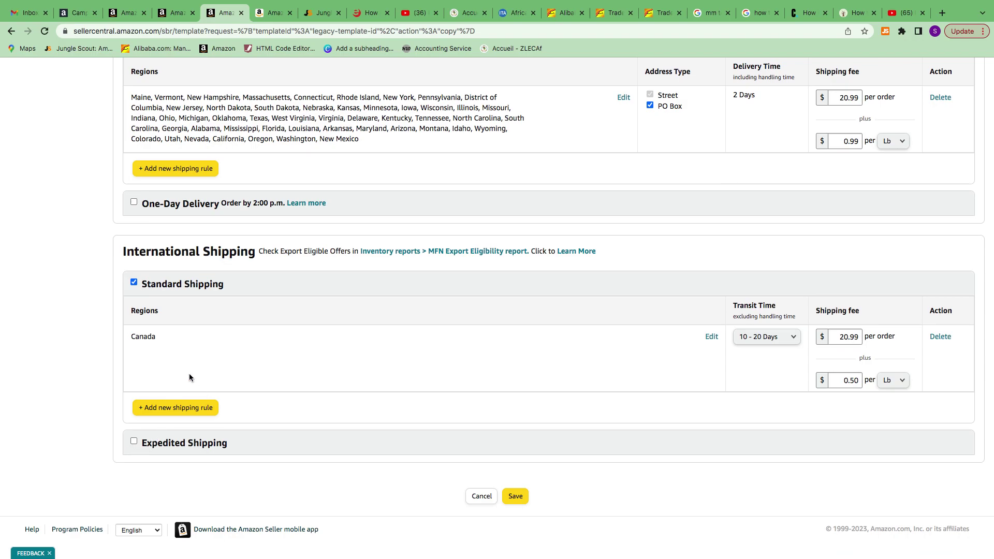
{"action": "left_click", "coordinate": [182, 409]}
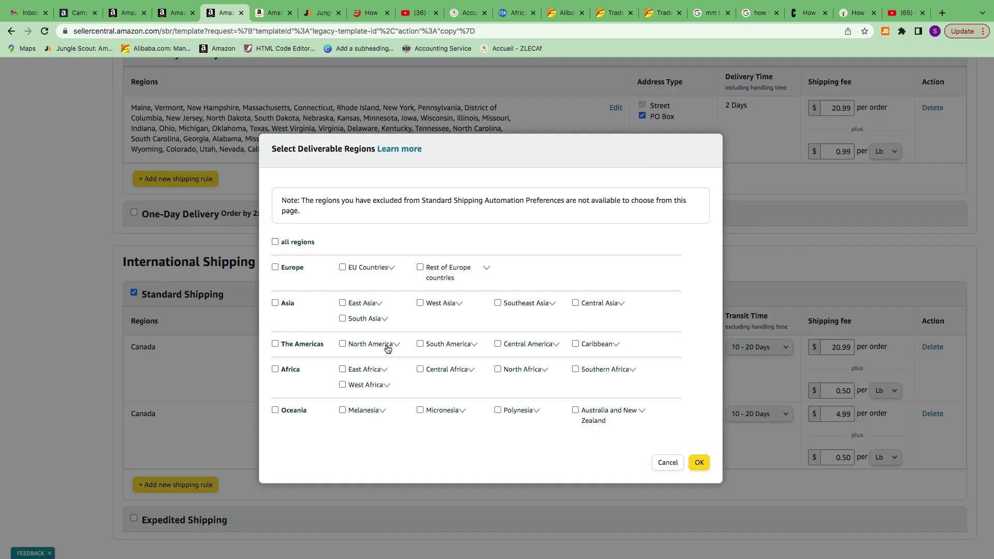
{"action": "left_click", "coordinate": [705, 464]}
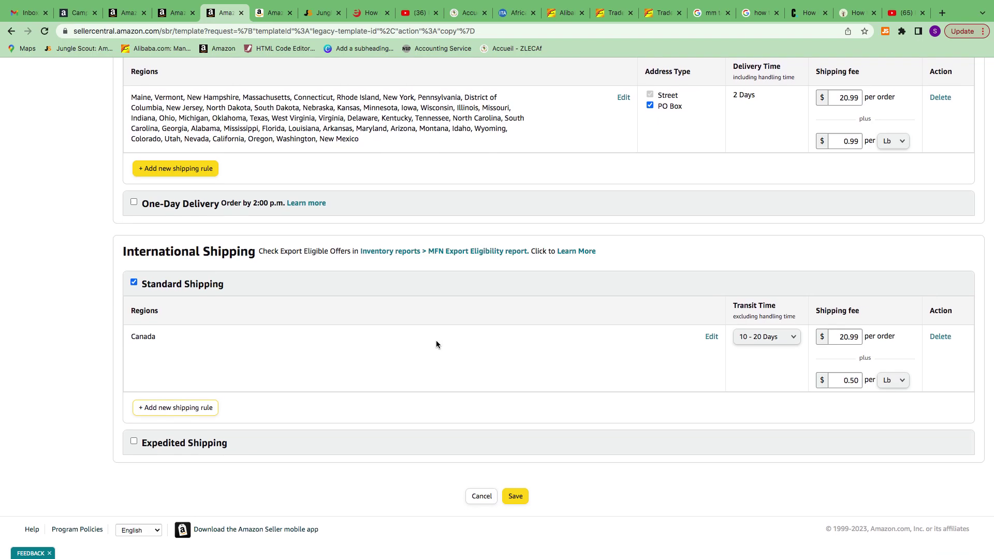
- Review the copy's rates: Two-Day Delivery at $20.99 per order, Canada $20.99 plus $0.50 per Lb
{"action": "scroll", "coordinate": [476, 366], "scroll_direction": "up", "scroll_amount": 1}
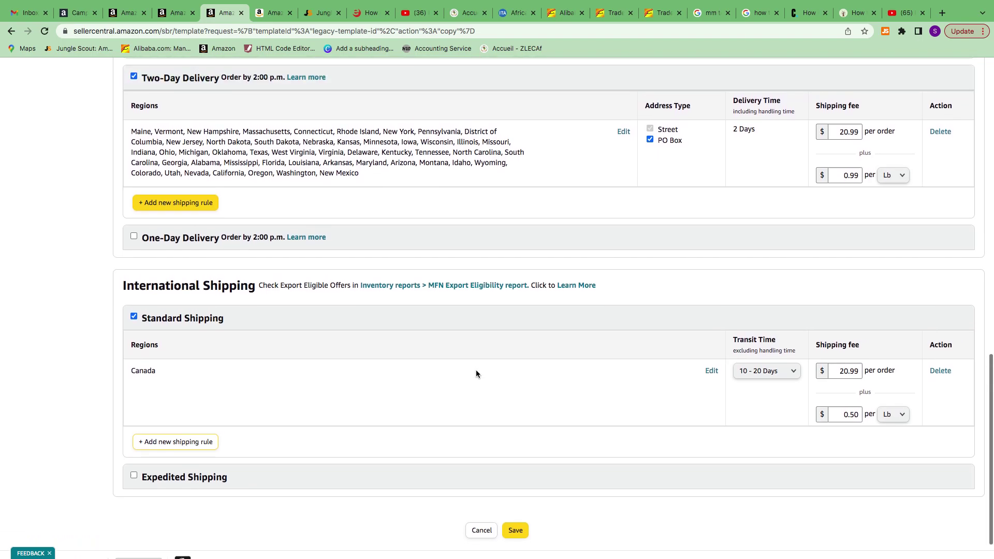
{"action": "scroll", "coordinate": [476, 371], "scroll_direction": "up", "scroll_amount": 5}
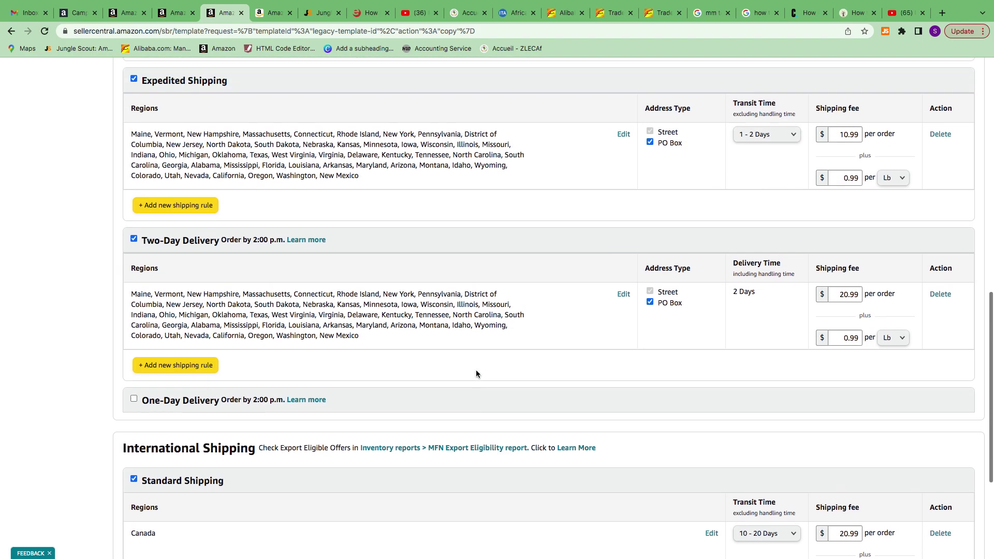
{"action": "scroll", "coordinate": [476, 370], "scroll_direction": "up", "scroll_amount": 6}
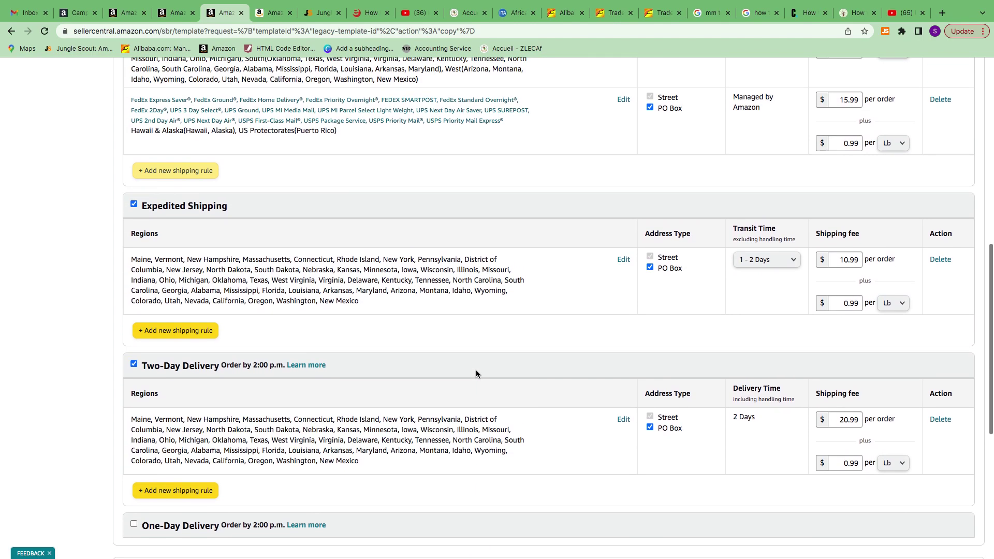
{"action": "scroll", "coordinate": [476, 371], "scroll_direction": "up", "scroll_amount": 2}
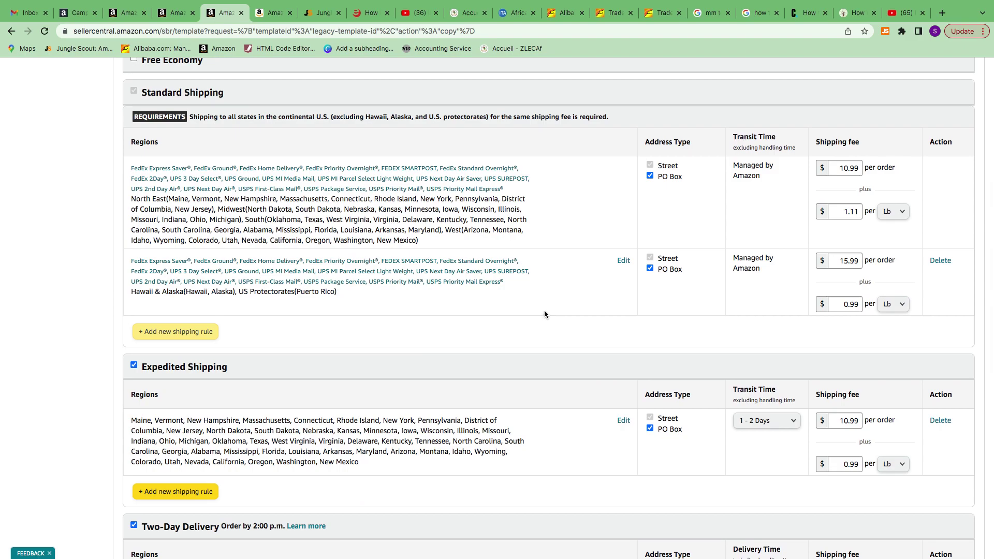
{"action": "scroll", "coordinate": [544, 315], "scroll_direction": "down", "scroll_amount": 3}
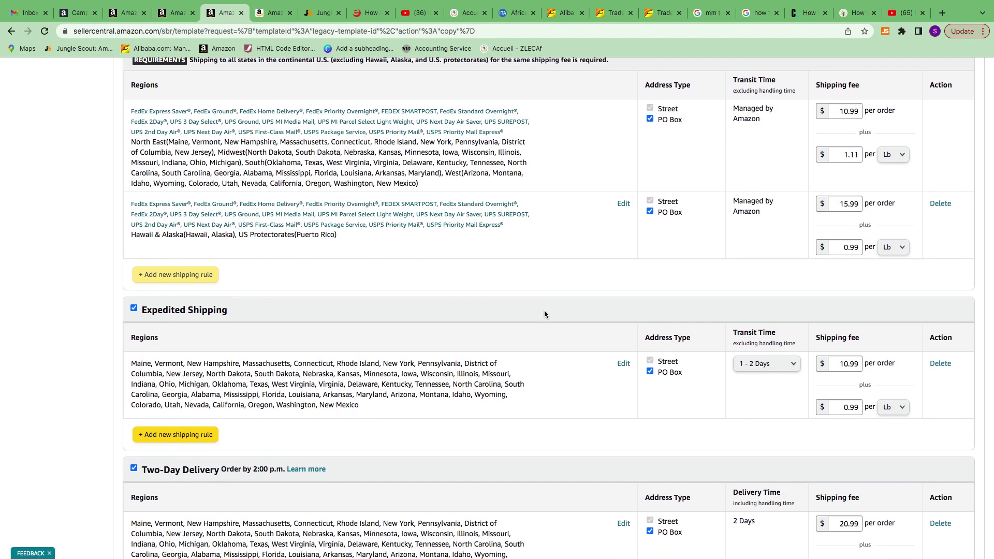
{"action": "scroll", "coordinate": [545, 312], "scroll_direction": "down", "scroll_amount": 1}
{"action": "scroll", "coordinate": [545, 313], "scroll_direction": "up", "scroll_amount": 1}
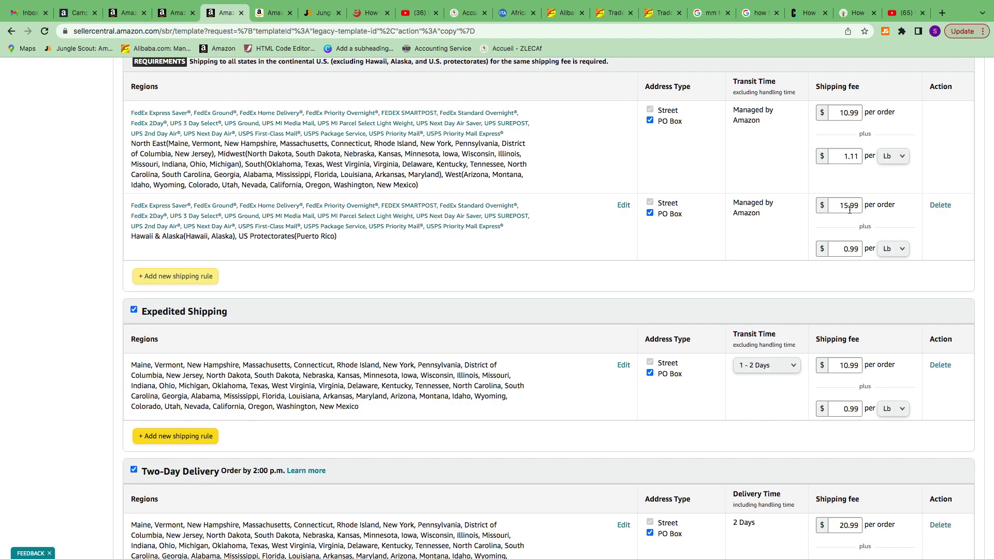
{"action": "scroll", "coordinate": [581, 161], "scroll_direction": "up", "scroll_amount": 1}
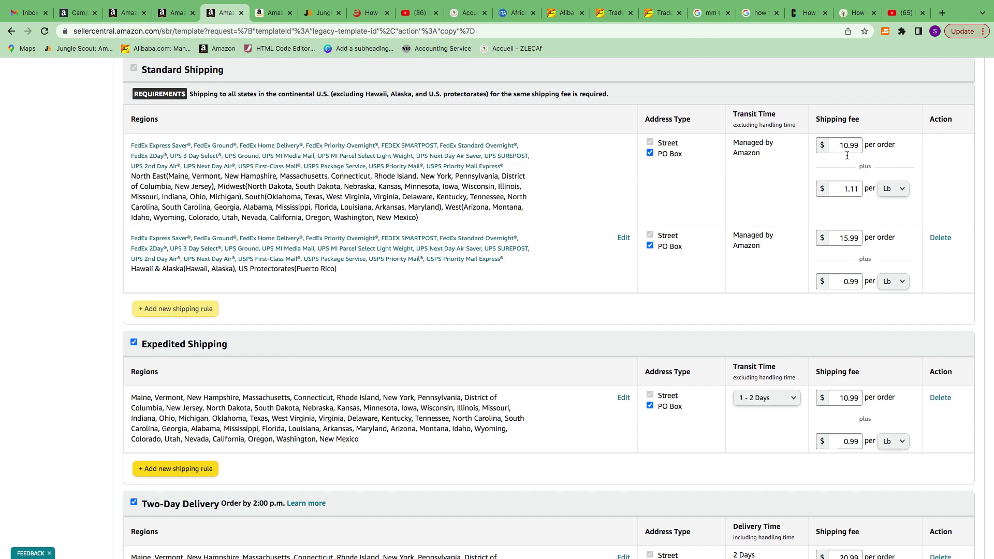
{"action": "scroll", "coordinate": [777, 216], "scroll_direction": "down", "scroll_amount": 9}
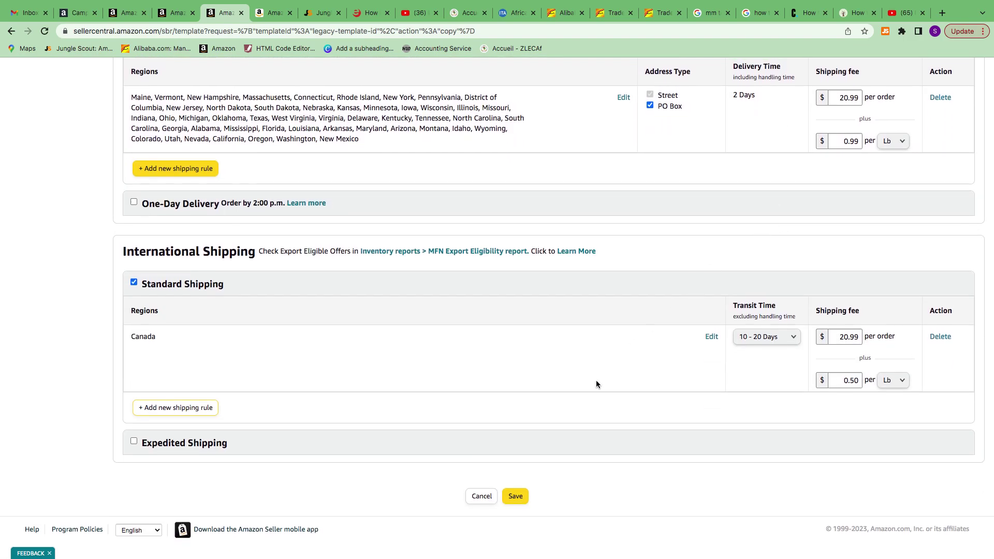
- Save the template copy and glance at the Assign SKUs to Templates options
{"action": "left_click", "coordinate": [515, 497]}
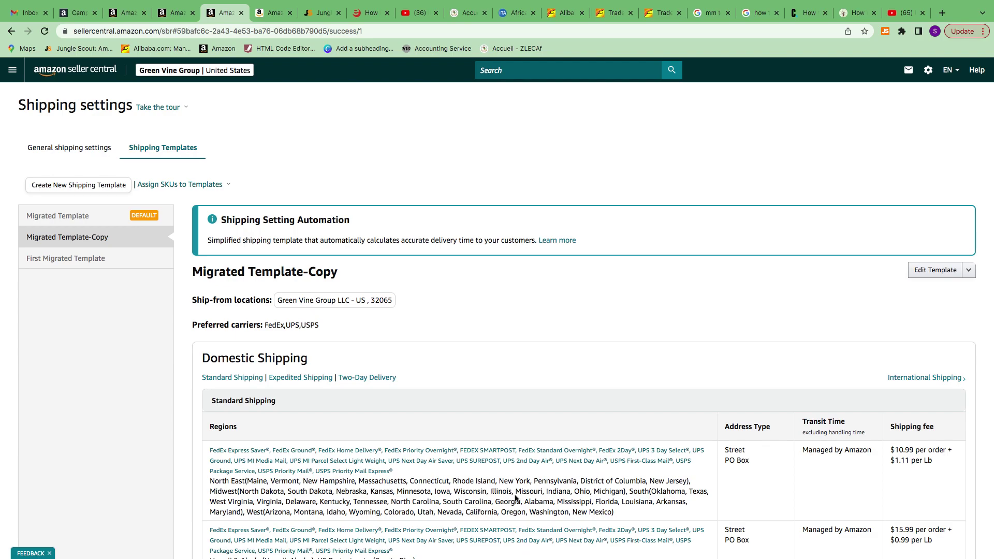
{"action": "left_click", "coordinate": [141, 185]}
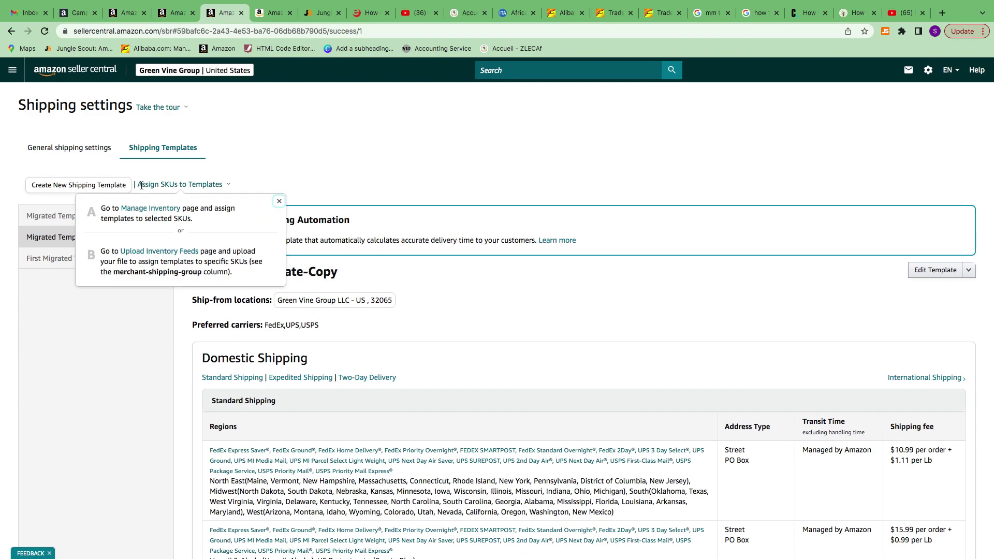
{"action": "left_click", "coordinate": [368, 147]}
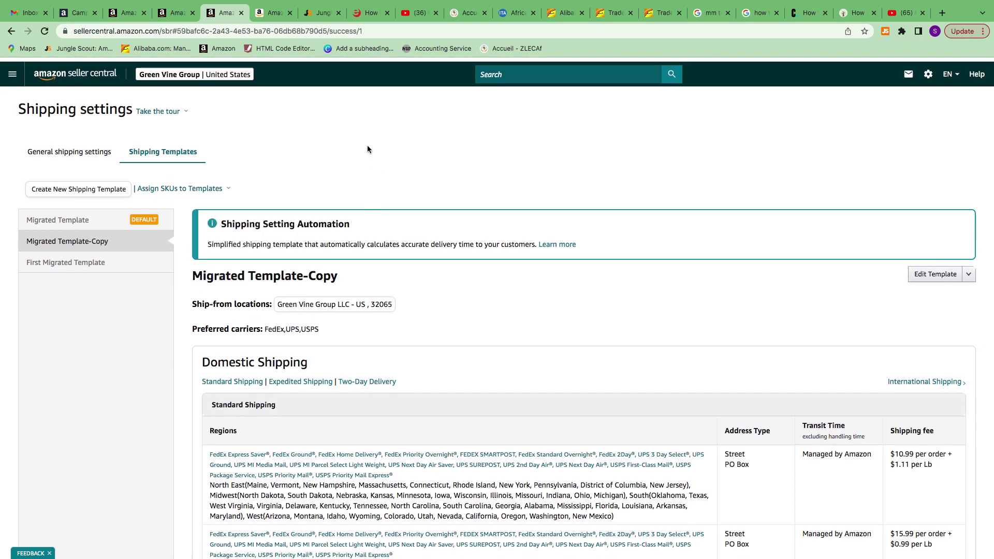
- Look over Migrated Template-Copy's details, including Canada at $20.99 plus $0.50 per Lb
{"action": "scroll", "coordinate": [423, 277], "scroll_direction": "down", "scroll_amount": 2}
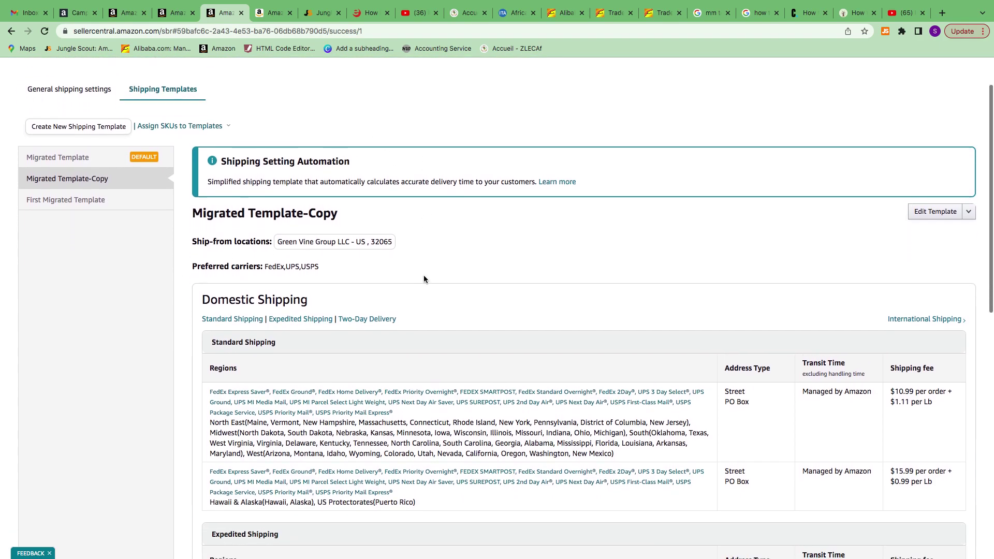
{"action": "scroll", "coordinate": [424, 278], "scroll_direction": "down", "scroll_amount": 1}
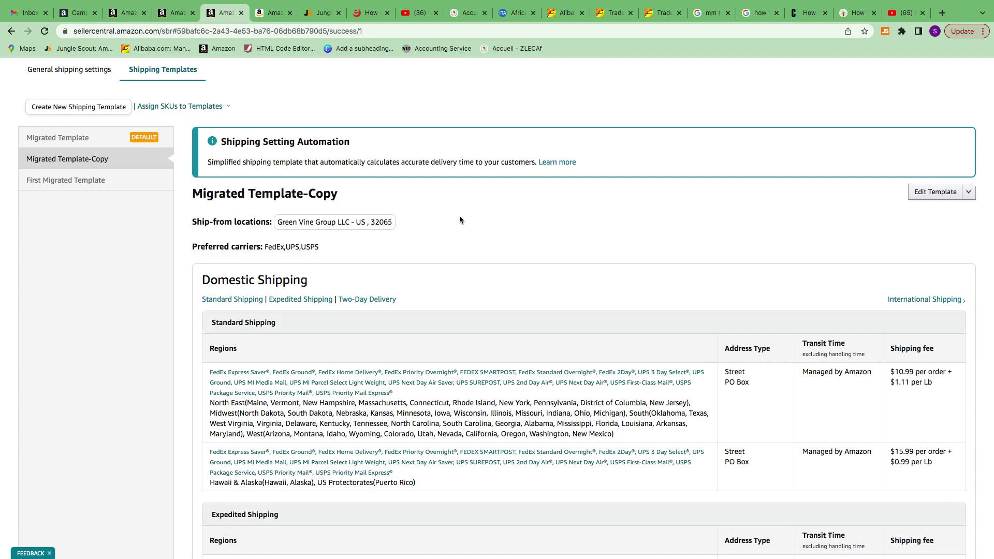
{"action": "scroll", "coordinate": [459, 215], "scroll_direction": "up", "scroll_amount": 3}
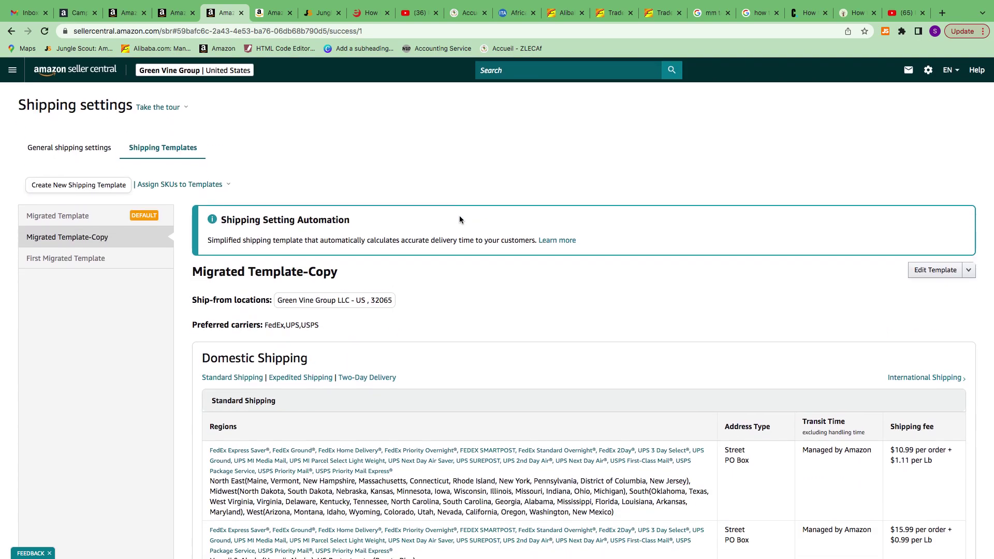
{"action": "scroll", "coordinate": [459, 219], "scroll_direction": "down", "scroll_amount": 5}
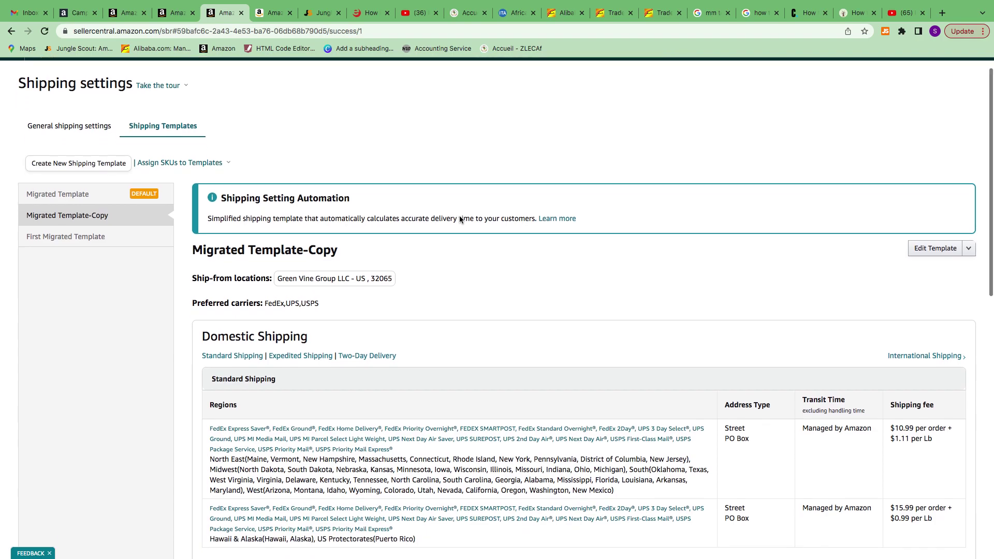
{"action": "scroll", "coordinate": [459, 220], "scroll_direction": "down", "scroll_amount": 9}
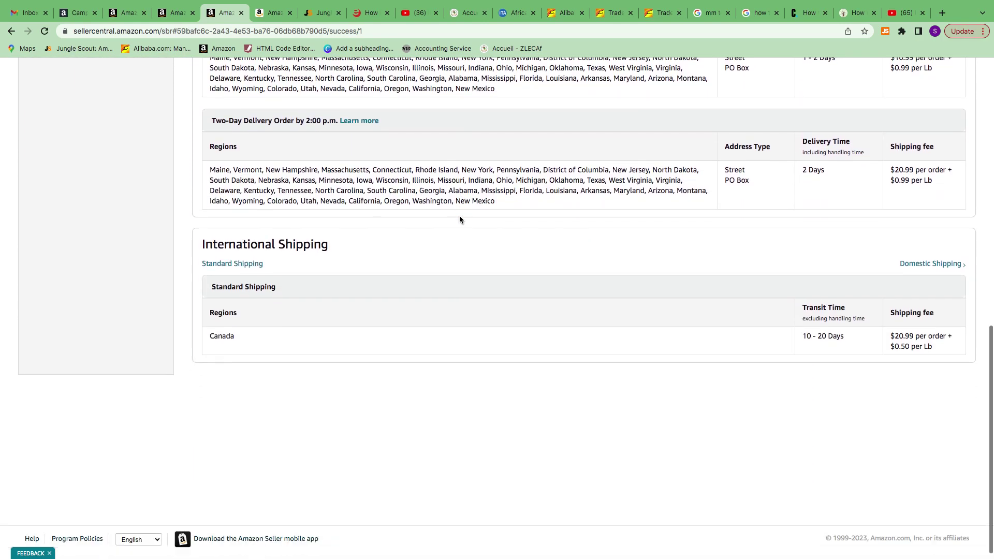
{"action": "scroll", "coordinate": [459, 219], "scroll_direction": "up", "scroll_amount": 14}
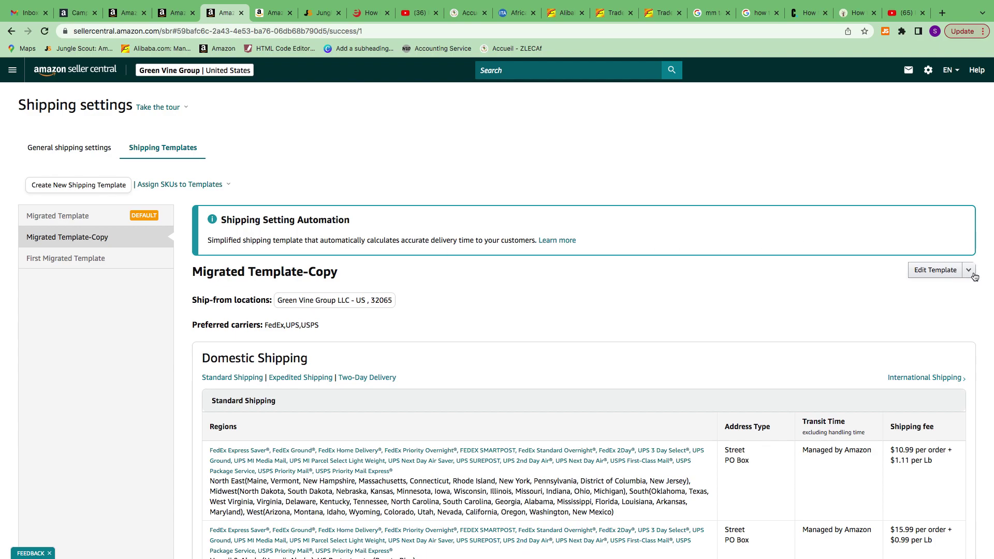
- Edit Migrated Template-Copy and rename it to '2nd Migrated Template'
{"action": "left_click", "coordinate": [935, 270]}
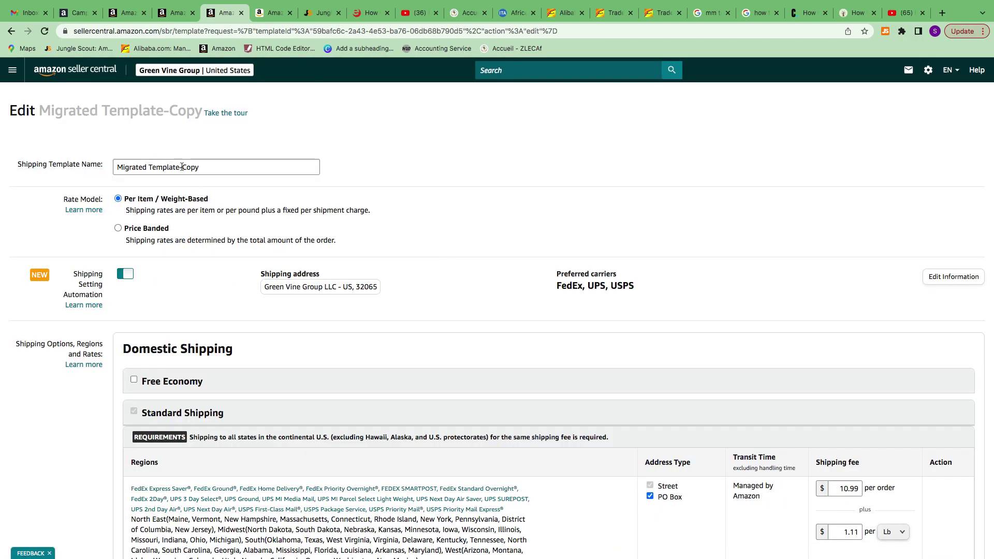
{"action": "left_click", "coordinate": [116, 170]}
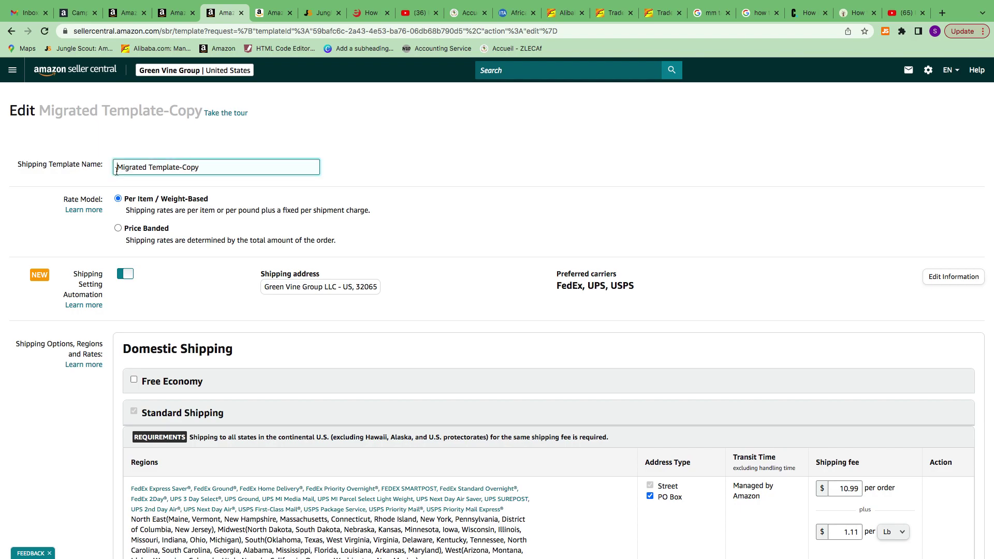
{"action": "type", "text": "2ns "}
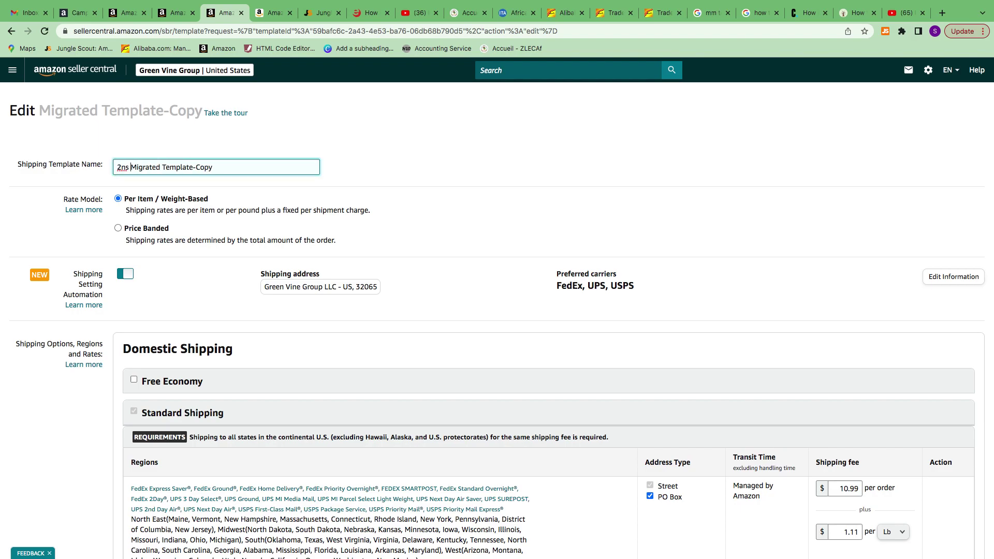
{"action": "type", "text": "\\"}
{"action": "key", "text": "BackSpace"}
{"action": "key", "text": "BackSpace"}
{"action": "type", "text": "d"}
{"action": "key", "text": "BackSpace"}
{"action": "key", "text": "BackSpace"}
{"action": "type", "text": "d"}
{"action": "left_click", "coordinate": [218, 169]}
{"action": "key", "text": "BackSpace"}
{"action": "key", "text": "BackSpace"}
- Save the renamed 2nd Migrated Template
{"action": "scroll", "coordinate": [320, 192], "scroll_direction": "down", "scroll_amount": 1}
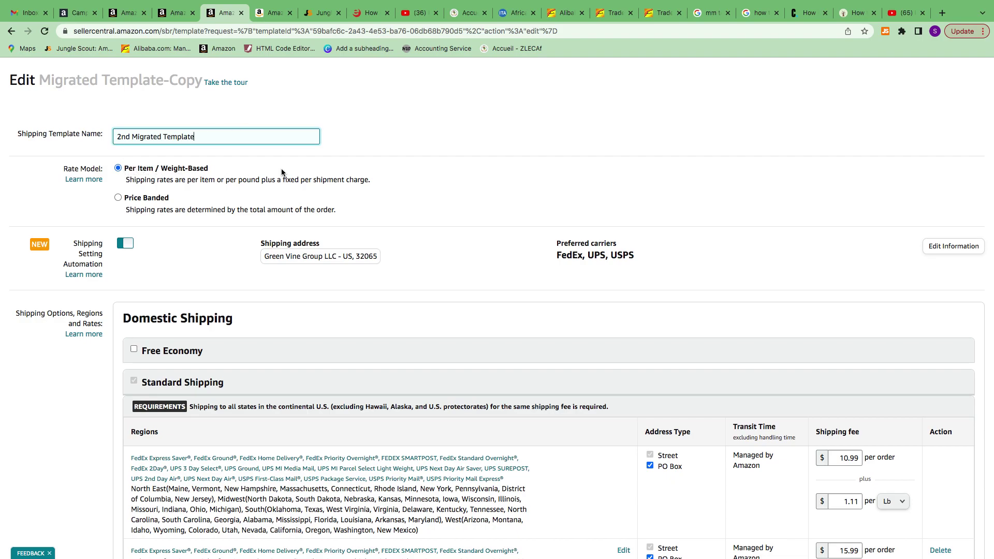
{"action": "scroll", "coordinate": [284, 171], "scroll_direction": "down", "scroll_amount": 1}
{"action": "scroll", "coordinate": [284, 171], "scroll_direction": "down", "scroll_amount": 1}
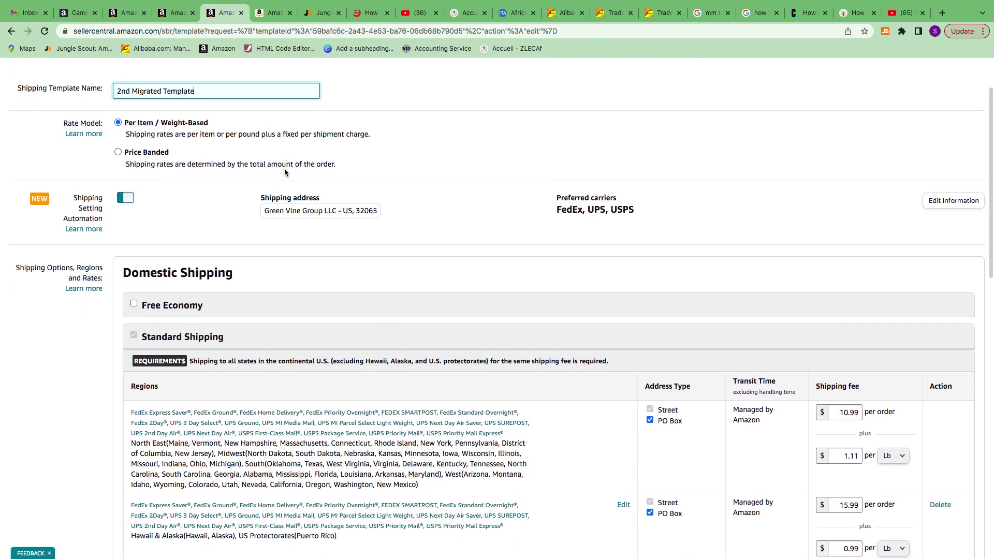
{"action": "scroll", "coordinate": [285, 171], "scroll_direction": "down", "scroll_amount": 2}
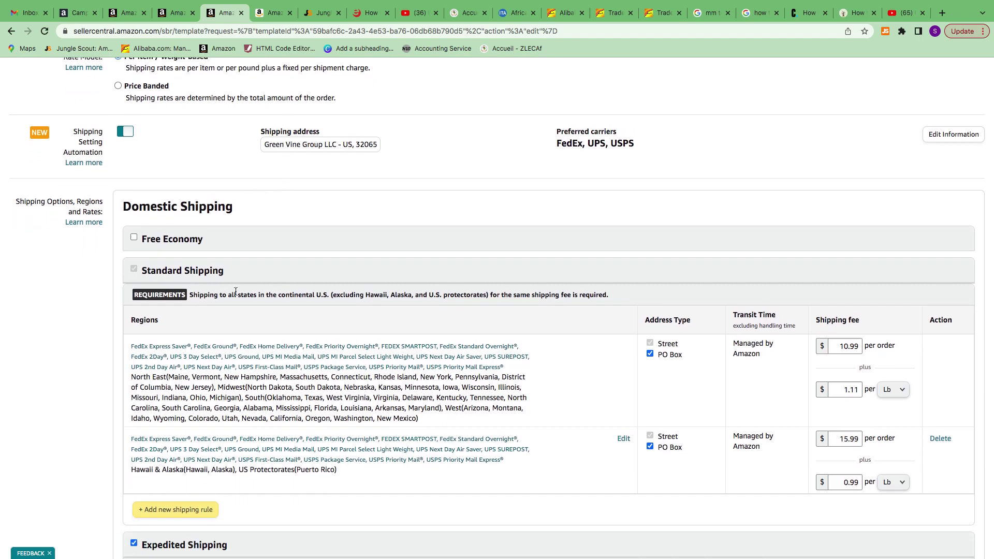
{"action": "scroll", "coordinate": [235, 292], "scroll_direction": "down", "scroll_amount": 6}
{"action": "scroll", "coordinate": [236, 292], "scroll_direction": "down", "scroll_amount": 8}
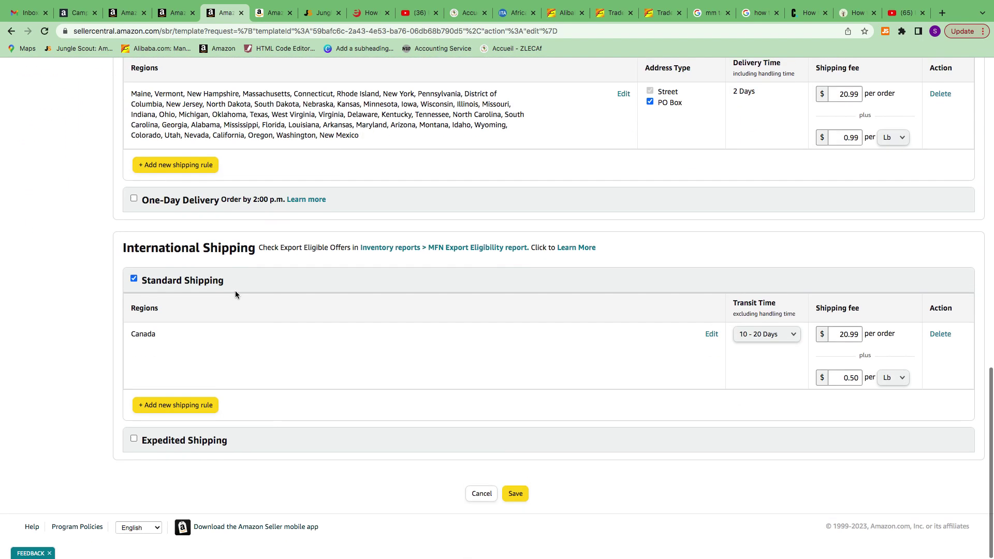
{"action": "scroll", "coordinate": [238, 290], "scroll_direction": "up", "scroll_amount": 1}
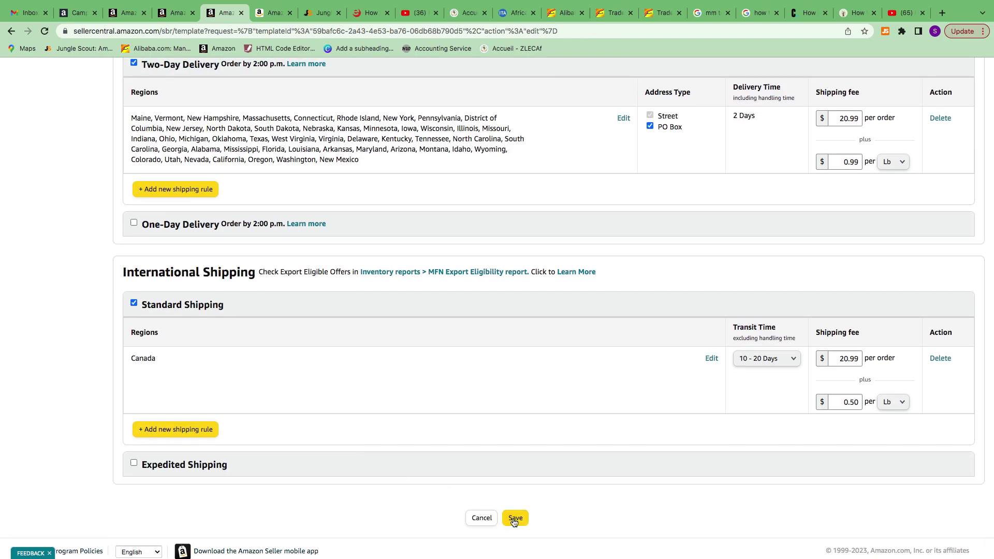
{"action": "left_click", "coordinate": [514, 519]}
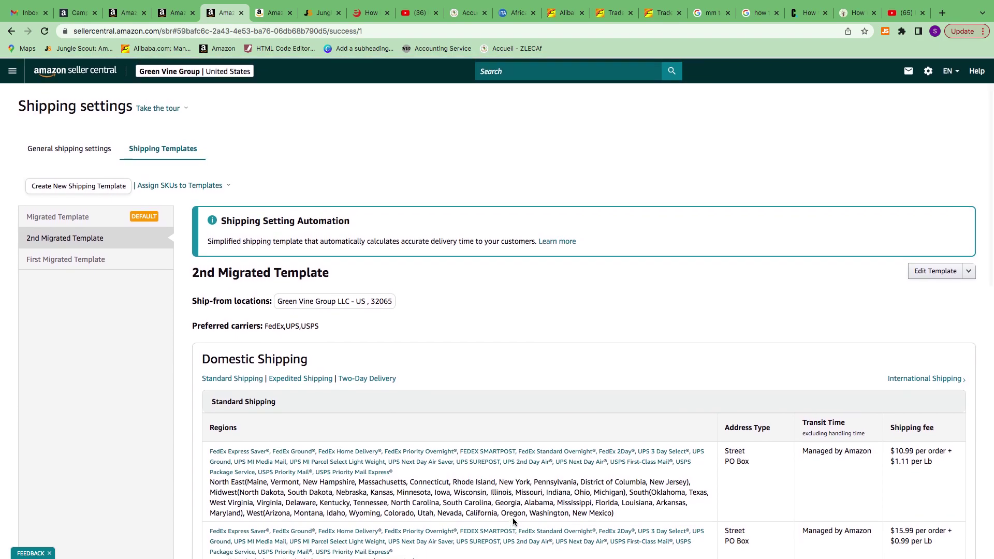
- Look over 2nd Migrated Template's domestic and international rates, then return to the top
{"action": "scroll", "coordinate": [512, 517], "scroll_direction": "down", "scroll_amount": 2}
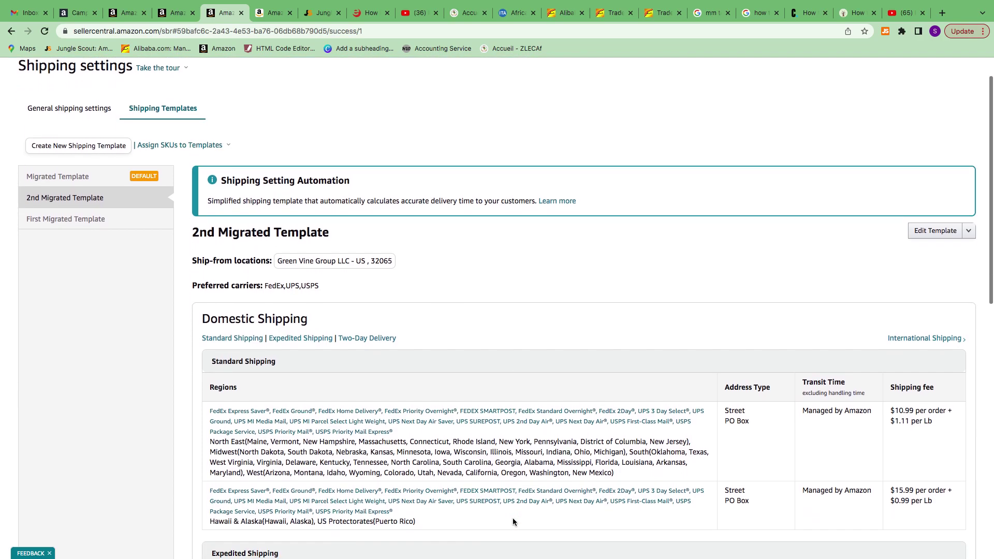
{"action": "scroll", "coordinate": [512, 518], "scroll_direction": "down", "scroll_amount": 2}
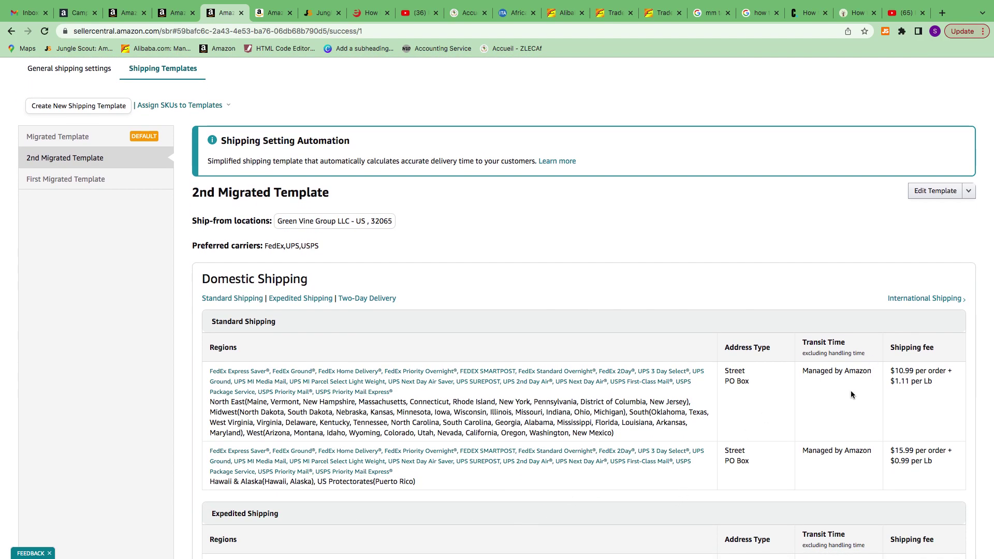
{"action": "scroll", "coordinate": [694, 401], "scroll_direction": "down", "scroll_amount": 15}
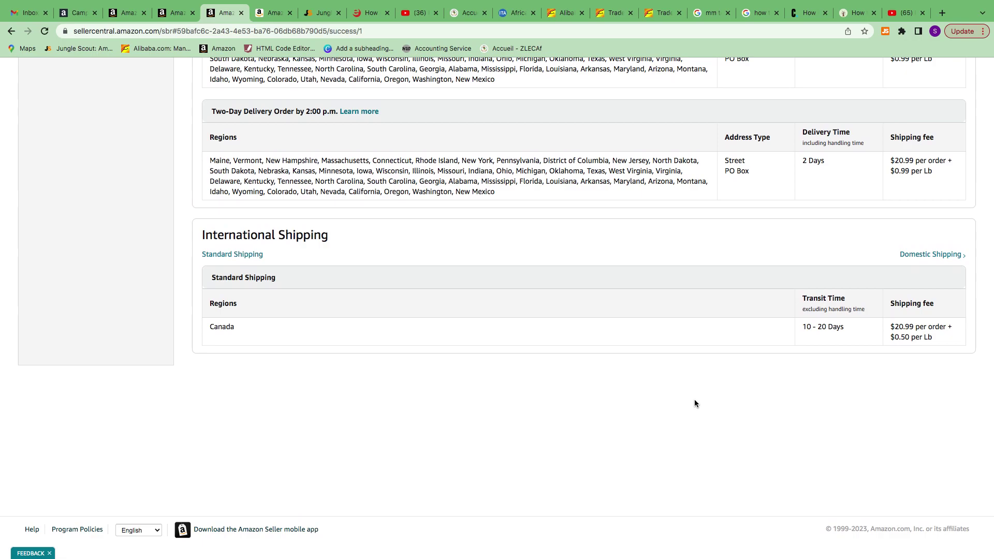
{"action": "scroll", "coordinate": [695, 403], "scroll_direction": "up", "scroll_amount": 15}
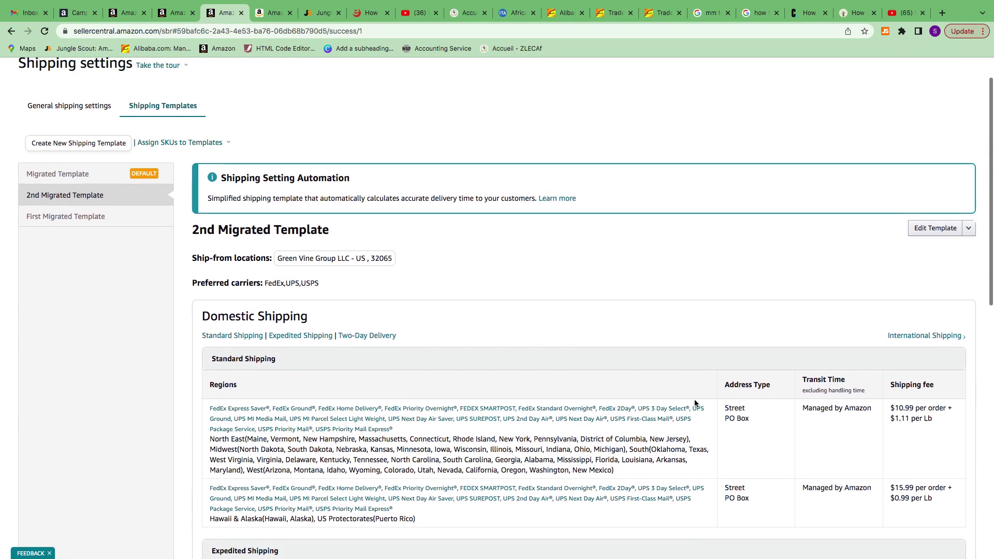
{"action": "scroll", "coordinate": [694, 403], "scroll_direction": "up", "scroll_amount": 2}
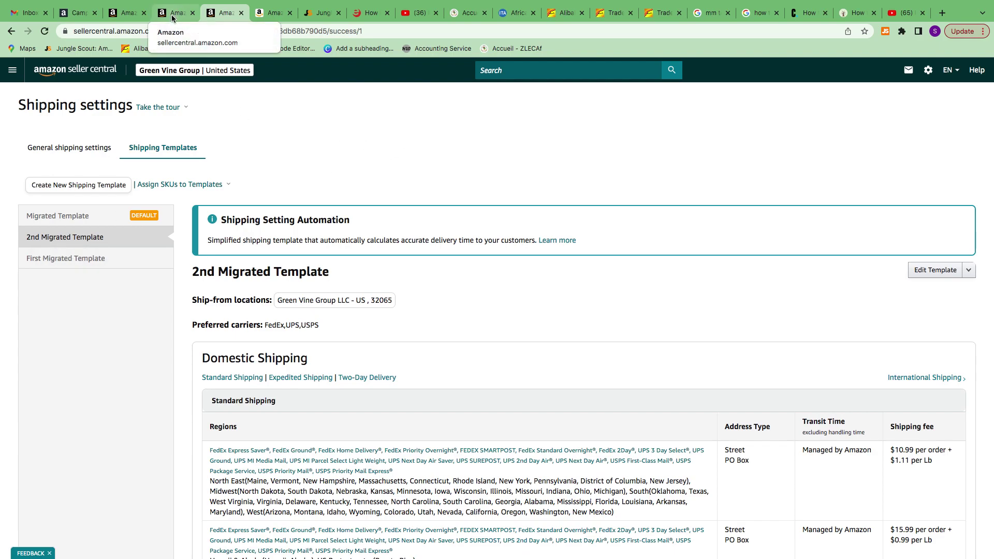
- From Manage All Inventory's Variations (3), open Change shipping template for the Rainbow crib sheet
{"action": "left_click", "coordinate": [13, 70]}
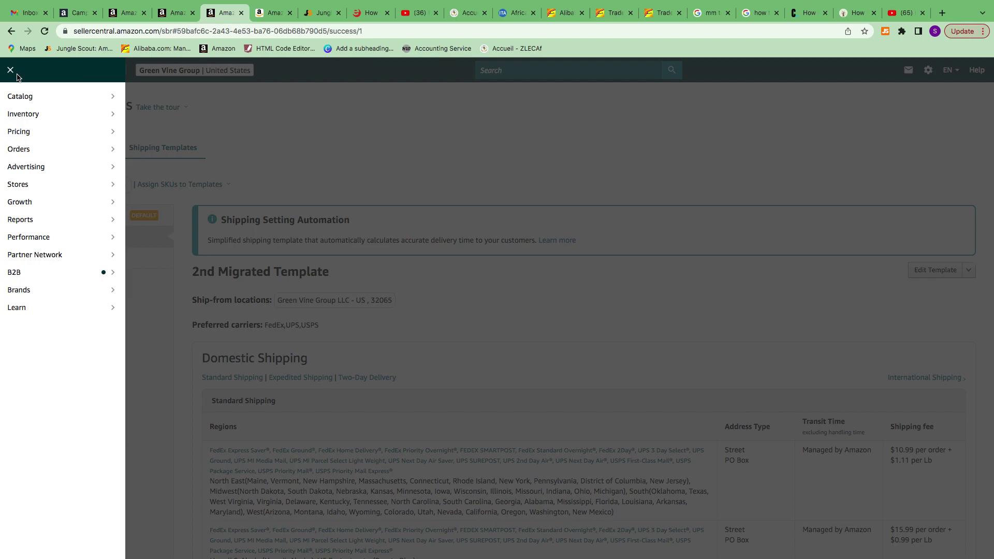
{"action": "mouse_move", "coordinate": [80, 112]}
{"action": "left_click", "coordinate": [174, 113]}
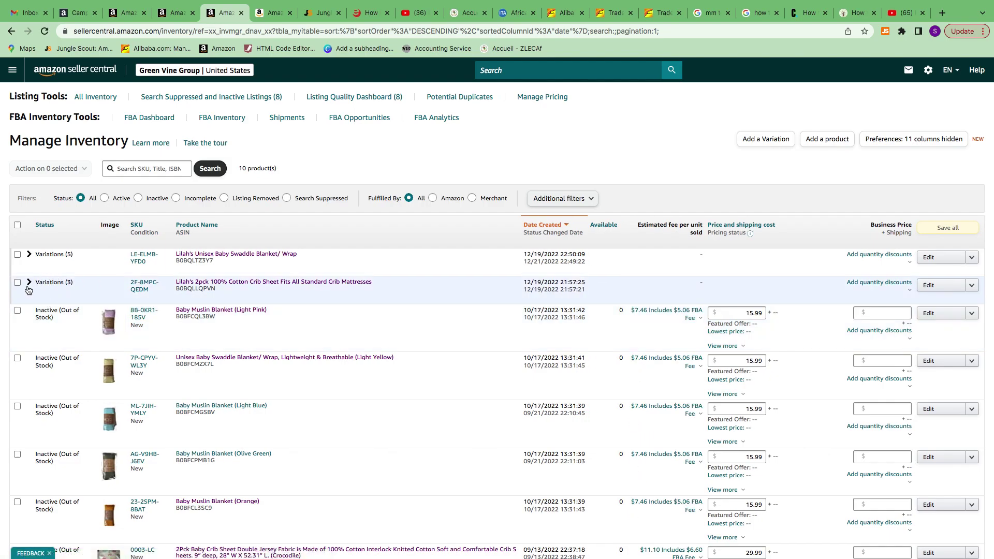
{"action": "left_click", "coordinate": [29, 283]}
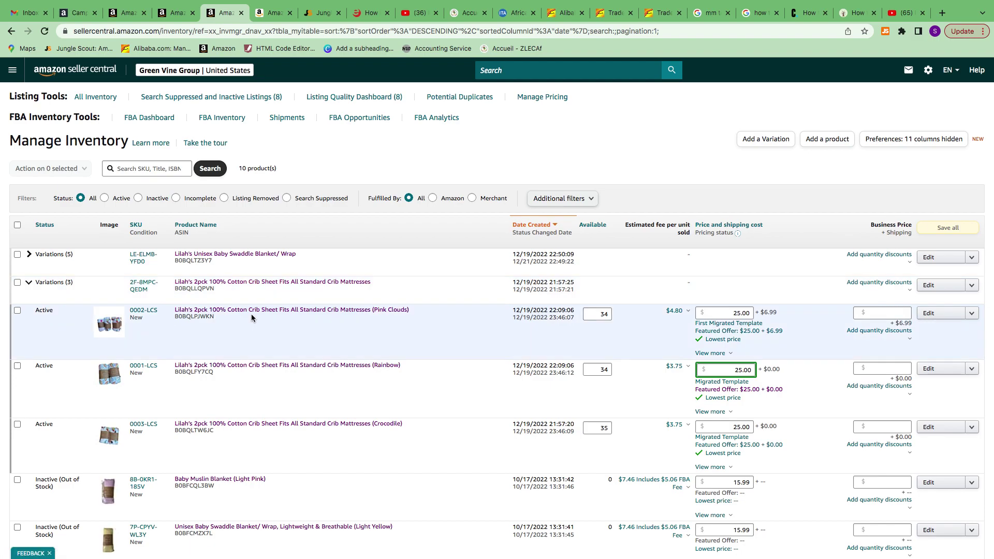
{"action": "scroll", "coordinate": [252, 317], "scroll_direction": "down", "scroll_amount": 1}
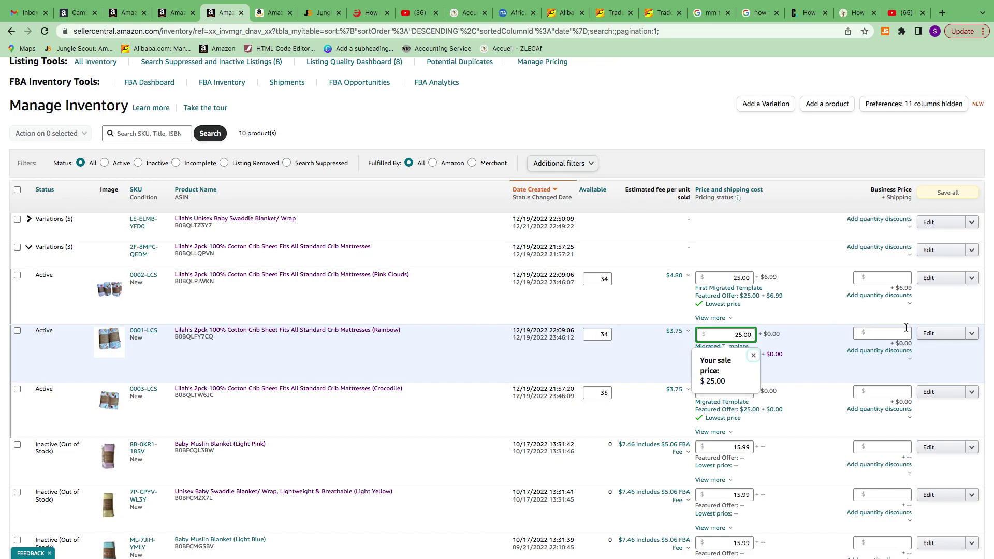
{"action": "left_click", "coordinate": [972, 337]}
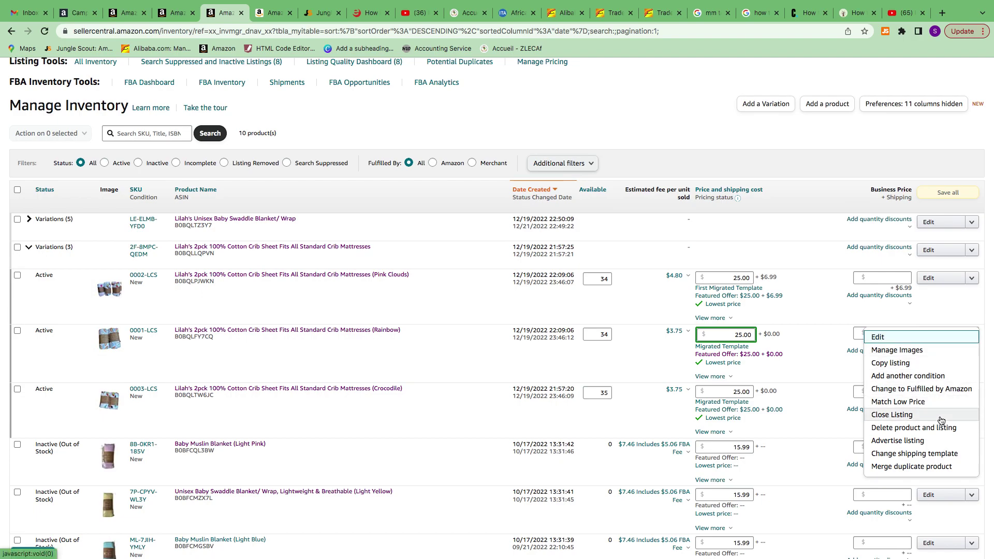
{"action": "left_click", "coordinate": [928, 459]}
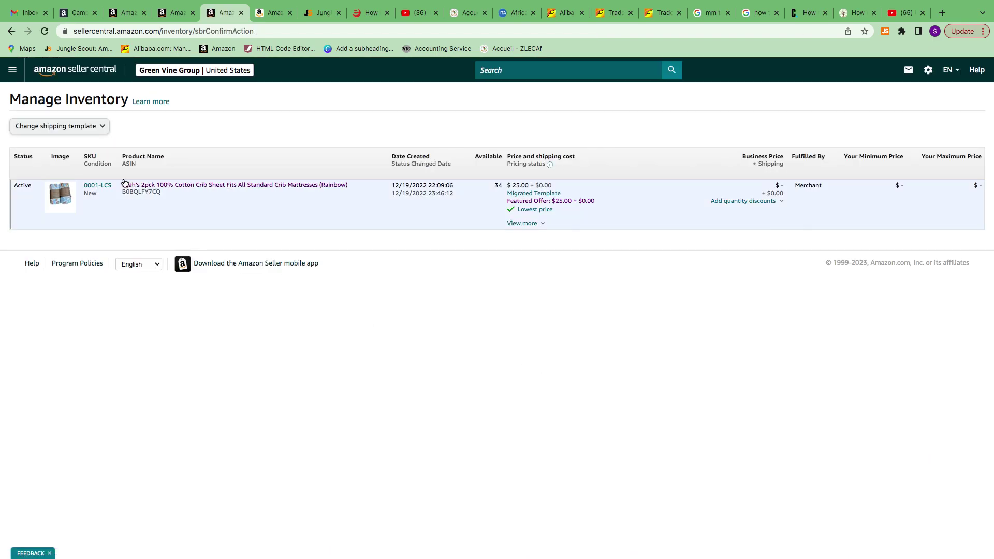
- Switch the Rainbow listing to First Migrated Template and confirm with Yes, continue
{"action": "left_click", "coordinate": [102, 127]}
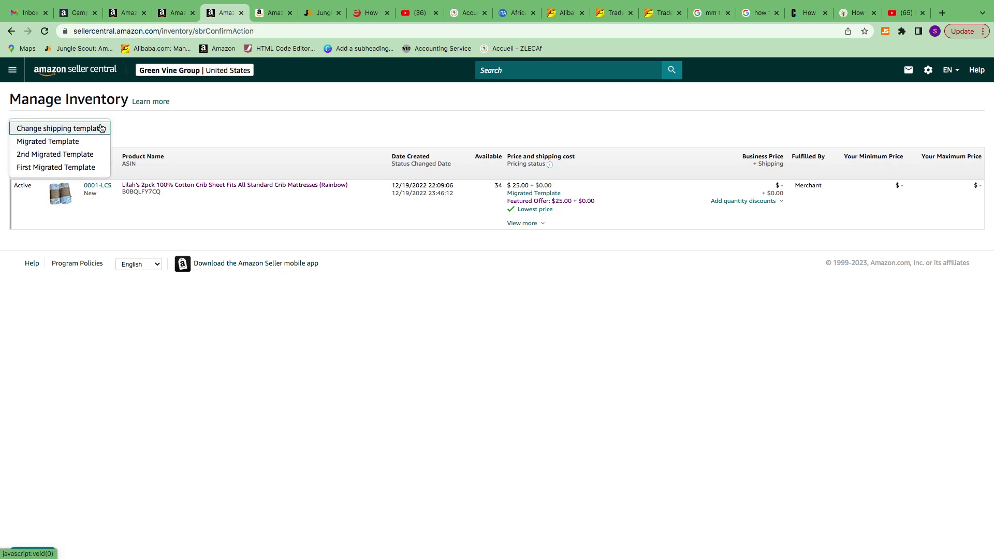
{"action": "left_click", "coordinate": [90, 169]}
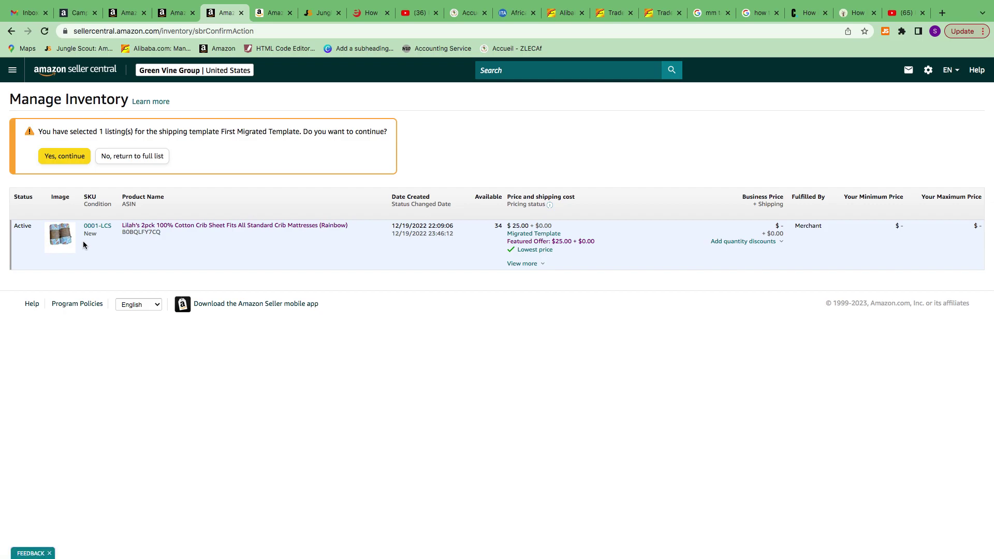
{"action": "left_click", "coordinate": [52, 158]}
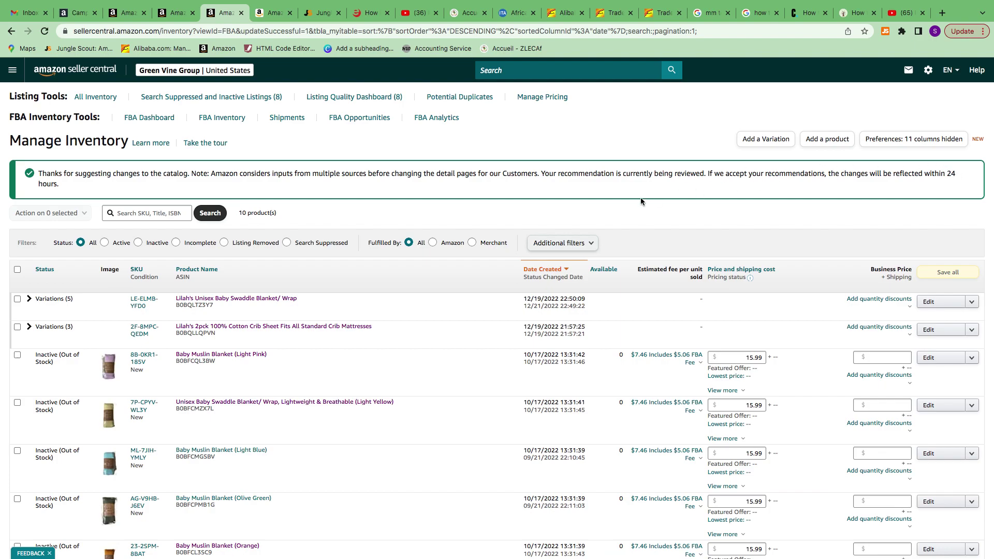
- Expand Variations (3) and open the Rainbow crib sheet's Amazon product page in a new tab
{"action": "scroll", "coordinate": [447, 194], "scroll_direction": "down", "scroll_amount": 2}
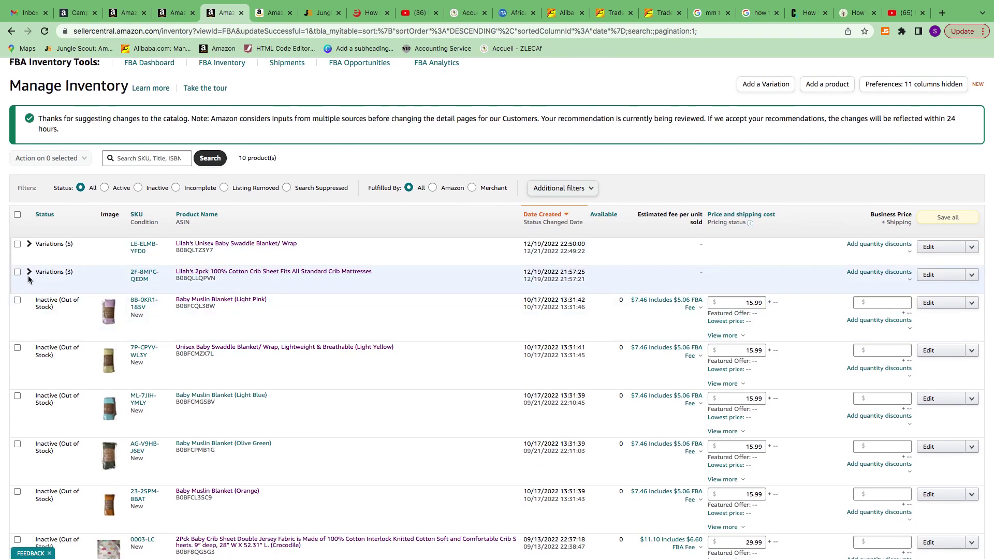
{"action": "left_click", "coordinate": [29, 272]}
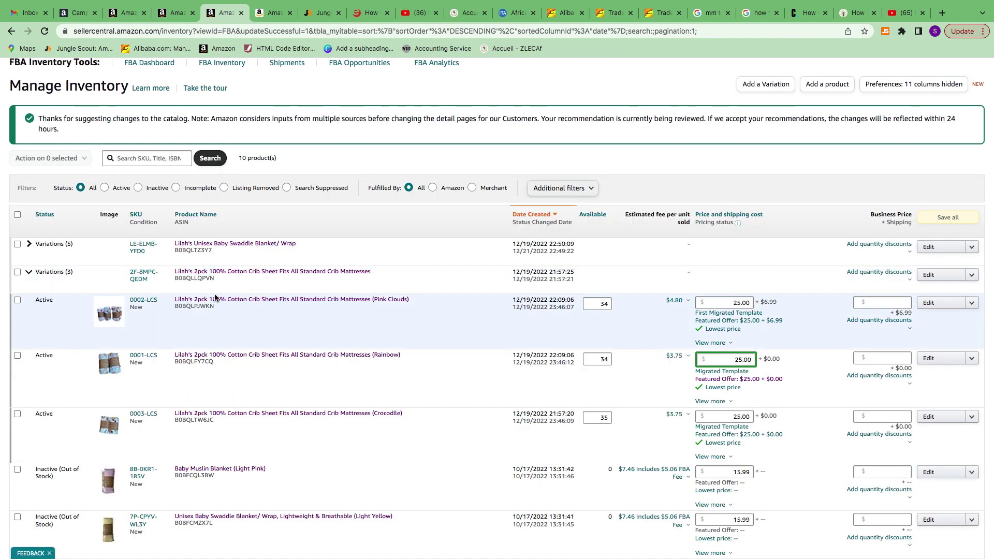
{"action": "left_click", "coordinate": [216, 357]}
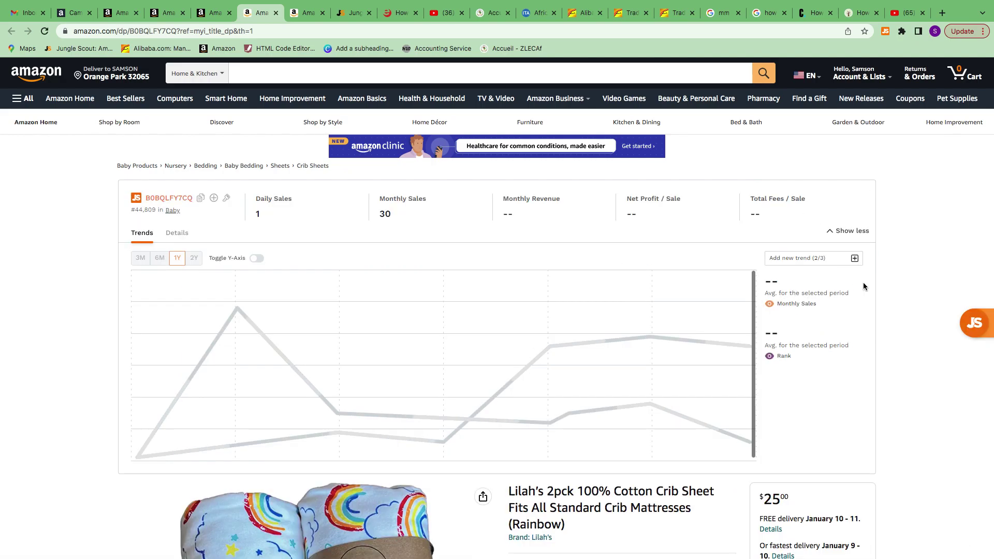
- Back on Manage Inventory, open the Pink Clouds crib sheet's product page
{"action": "scroll", "coordinate": [863, 326], "scroll_direction": "down", "scroll_amount": 3}
{"action": "scroll", "coordinate": [863, 330], "scroll_direction": "down", "scroll_amount": 8}
{"action": "scroll", "coordinate": [862, 326], "scroll_direction": "up", "scroll_amount": 5}
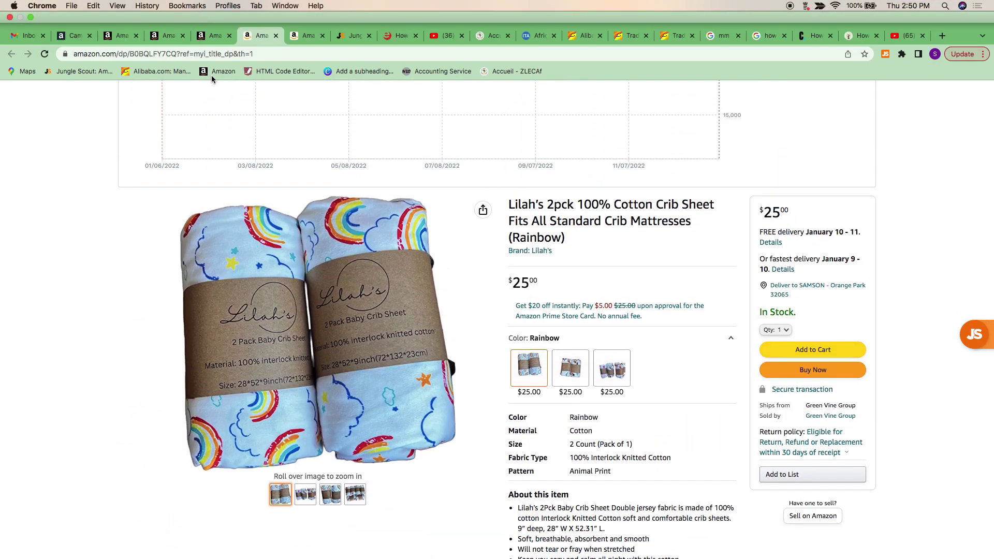
{"action": "left_click", "coordinate": [211, 36]}
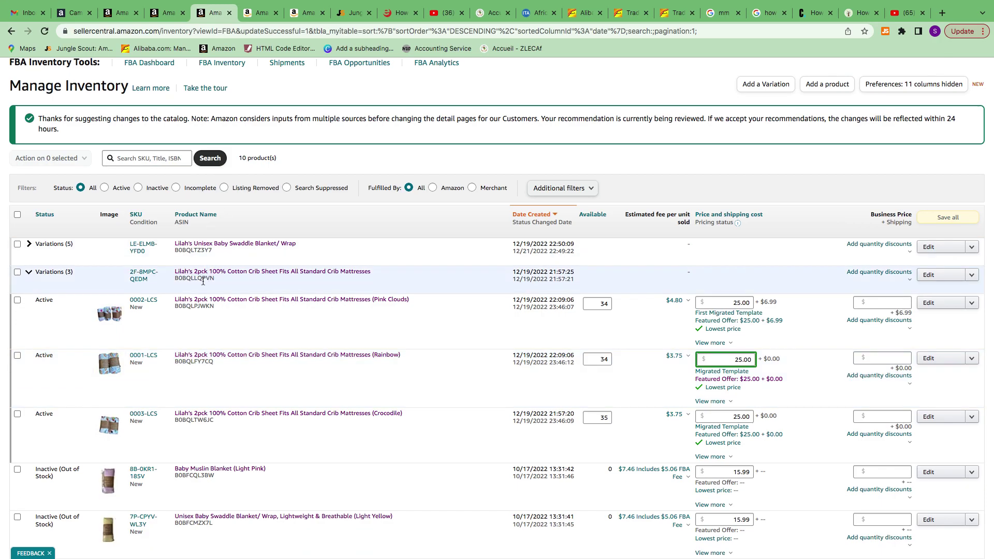
{"action": "left_click", "coordinate": [190, 304]}
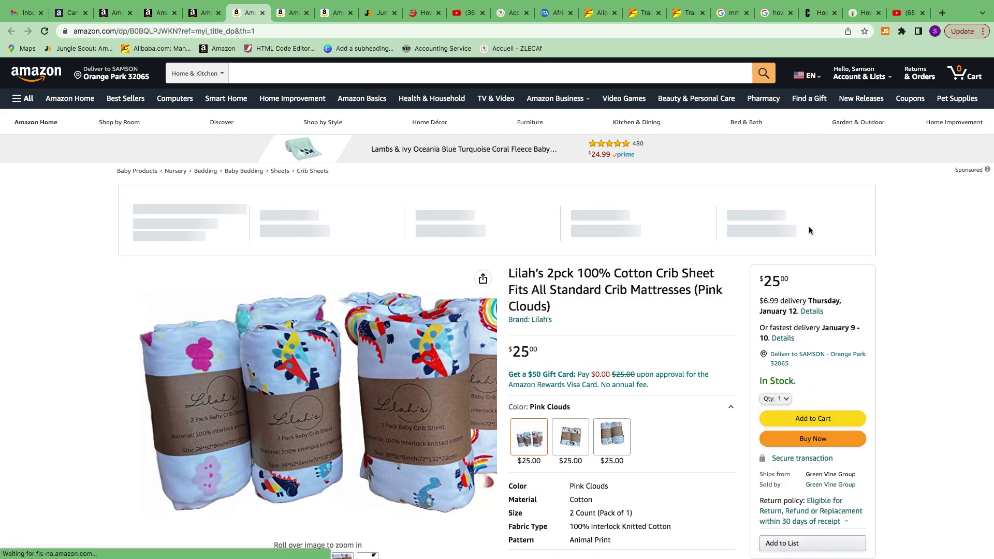
- Review the Pink Clouds page's price, $6.99 delivery, details and $131.99 bundle
{"action": "scroll", "coordinate": [810, 230], "scroll_direction": "down", "scroll_amount": 6}
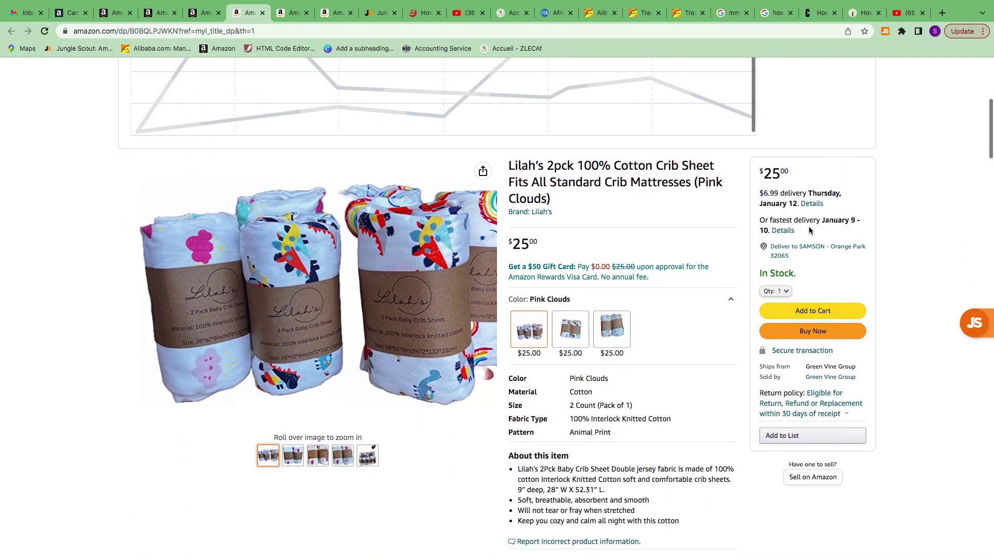
{"action": "scroll", "coordinate": [707, 310], "scroll_direction": "down", "scroll_amount": 1}
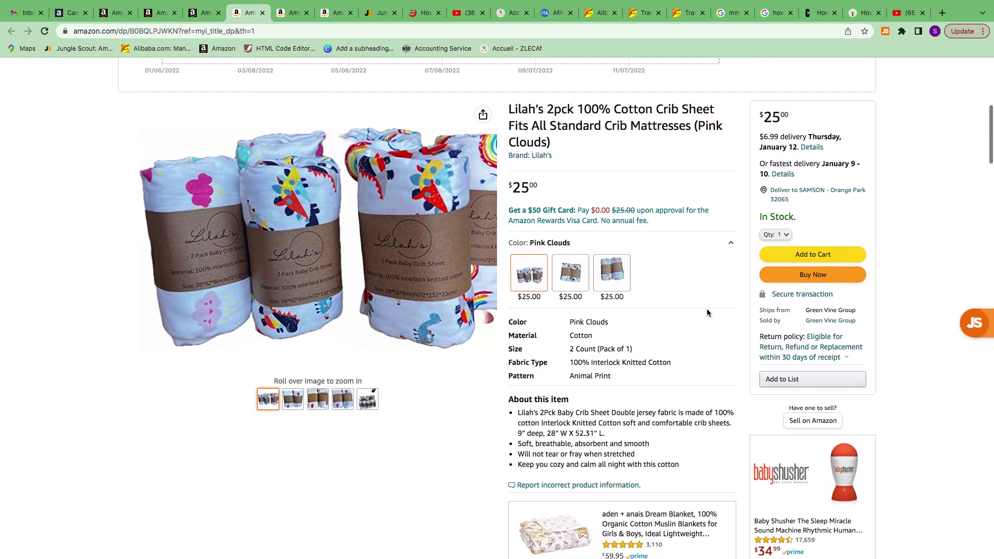
{"action": "scroll", "coordinate": [707, 309], "scroll_direction": "down", "scroll_amount": 3}
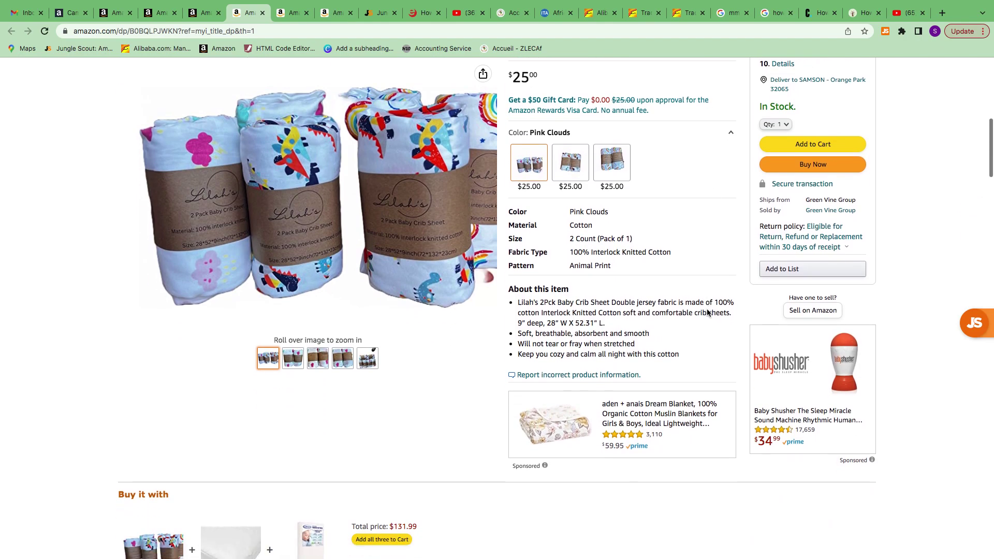
{"action": "scroll", "coordinate": [706, 308], "scroll_direction": "down", "scroll_amount": 2}
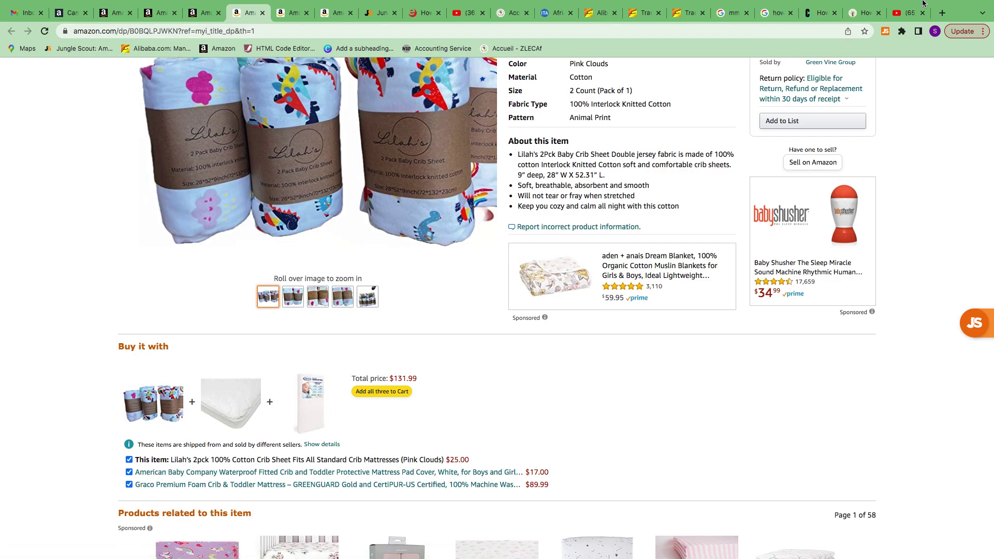
{"action": "mouse_move", "coordinate": [967, 4]}
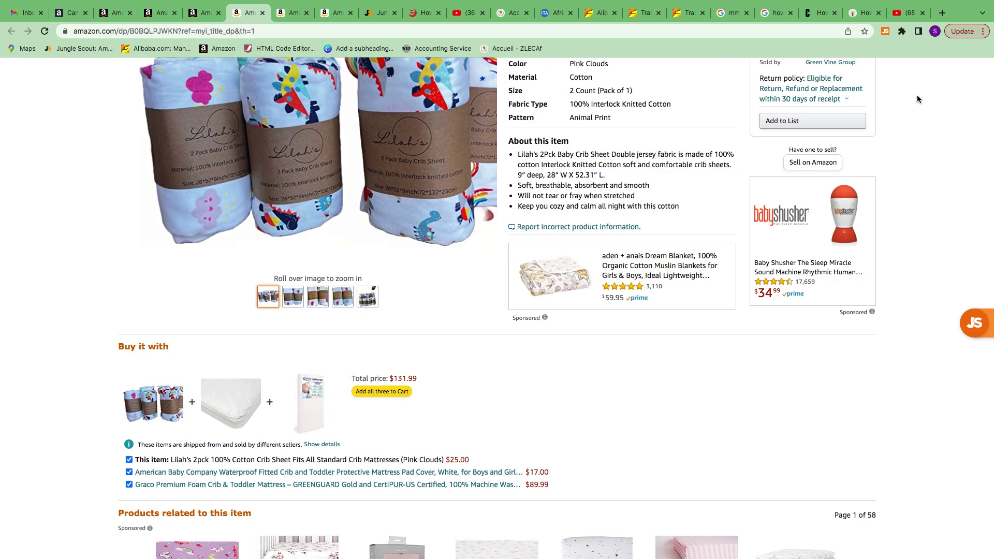
{"action": "mouse_move", "coordinate": [836, 2]}
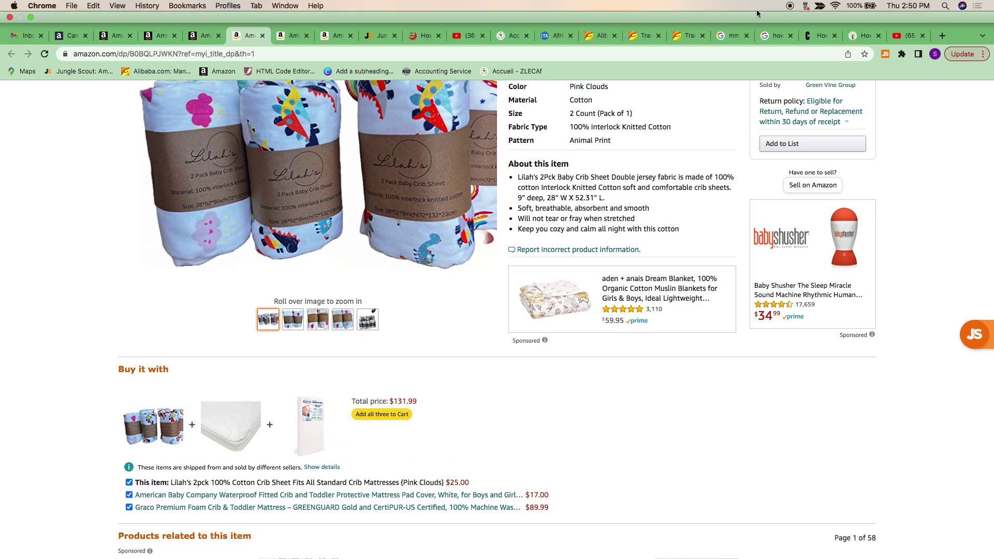